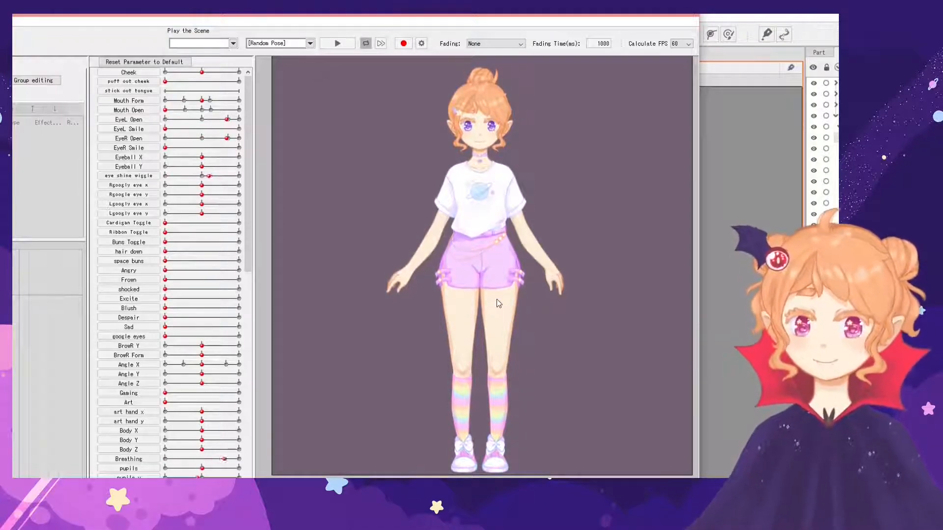
Close the scene preview window and collapse the Body Y deformer's hierarchy
left_click(691, 16)
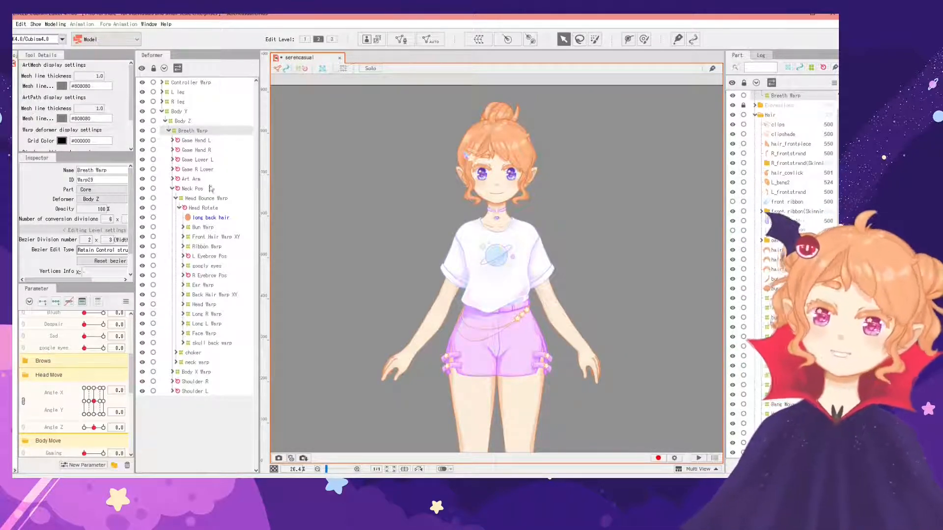
left_click(170, 111)
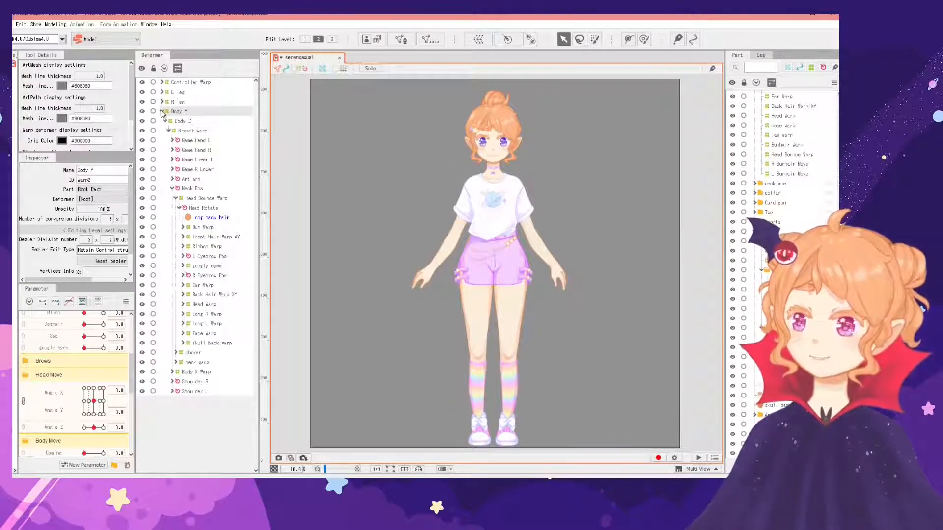
left_click(163, 112)
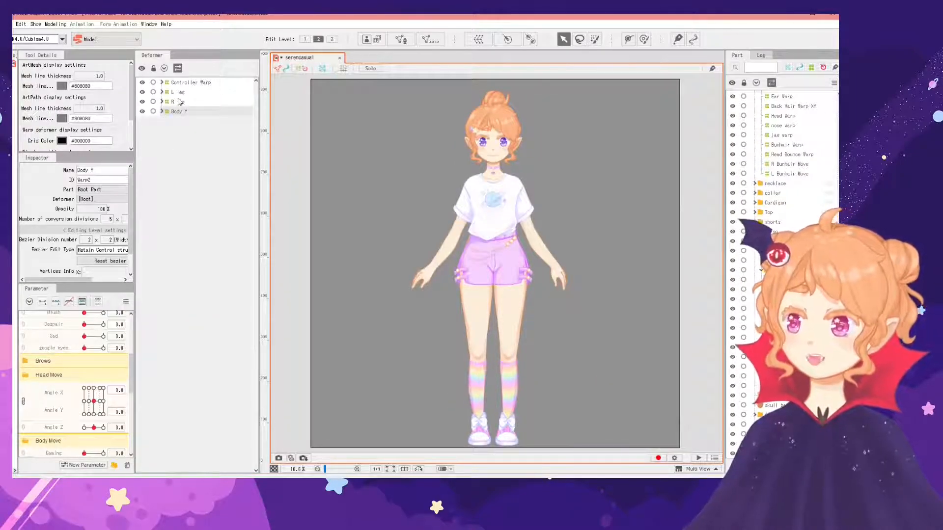
Create a warp deformer named Body Bounce as parent of Controller Warp, L leg, R leg and Body Y
left_click(178, 85, "shift")
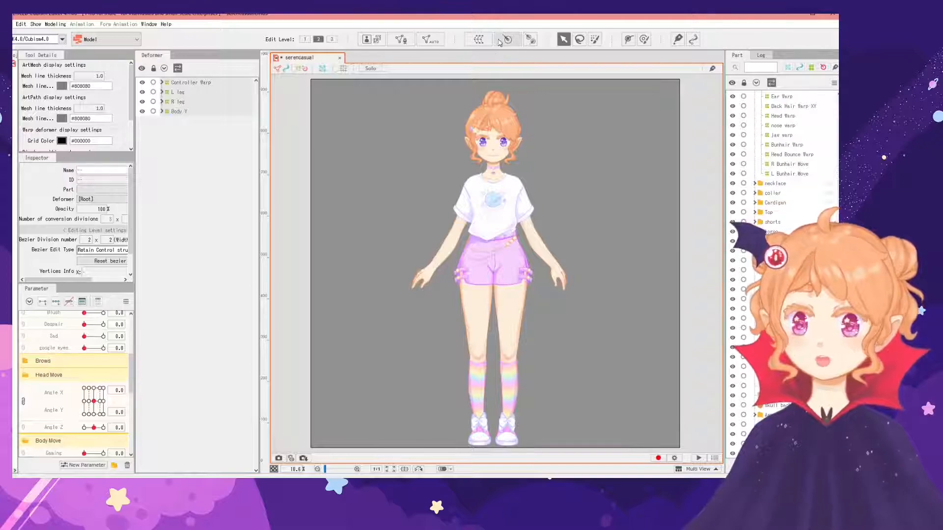
left_click(478, 39)
left_click_drag(559, 289, 448, 289)
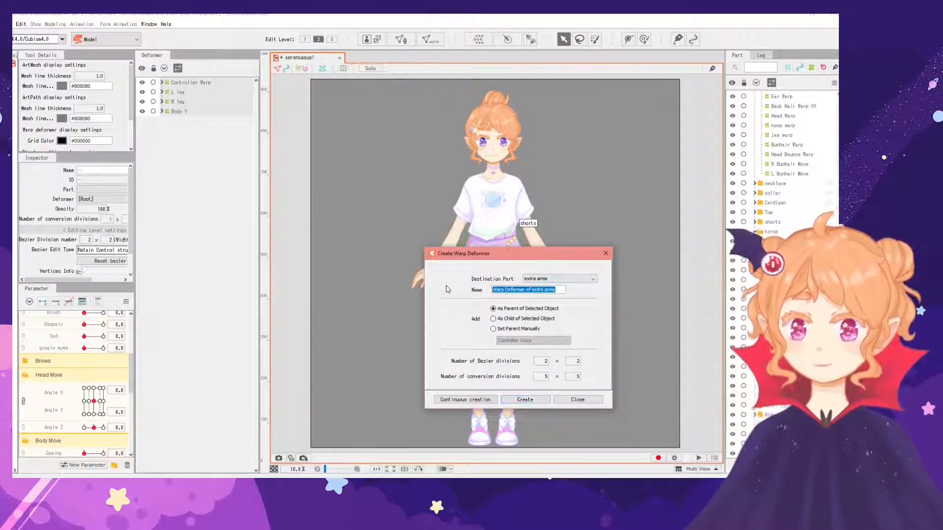
type("Body Bounce")
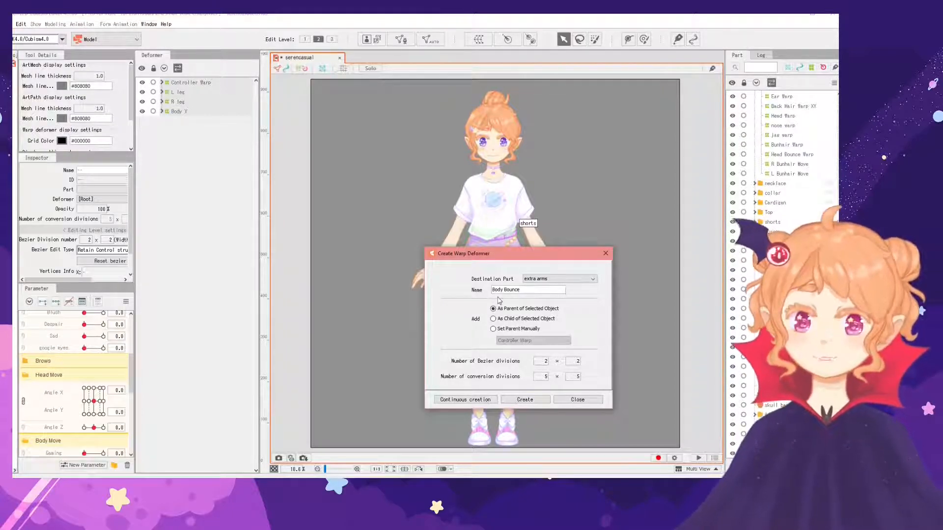
left_click(539, 399)
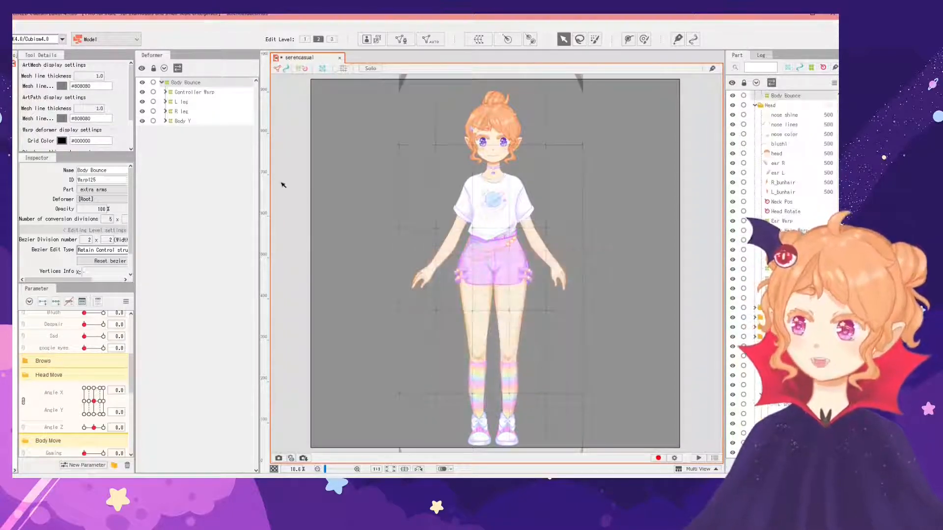
scroll(371, 152, "down", 2)
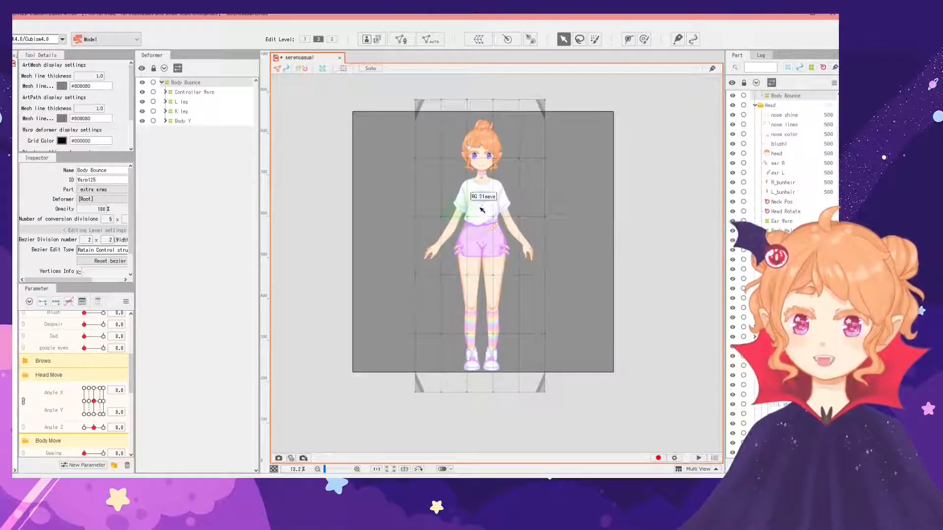
left_click(470, 155)
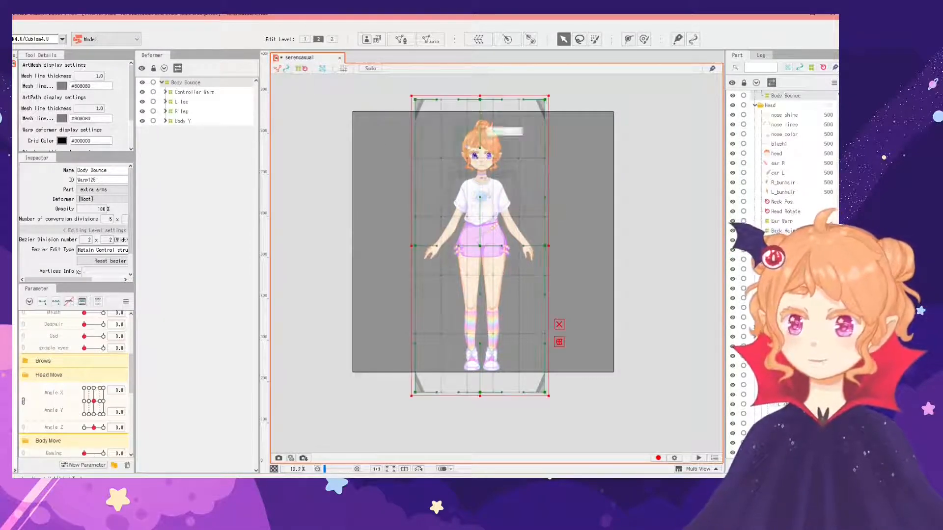
scroll(470, 155, "up", 2)
left_click(305, 72)
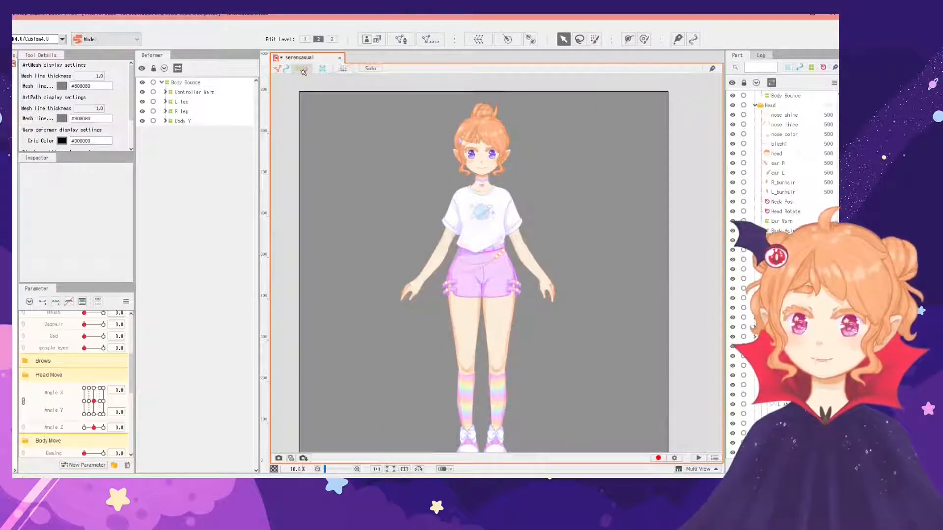
left_click(305, 72)
scroll(428, 164, "down", 2)
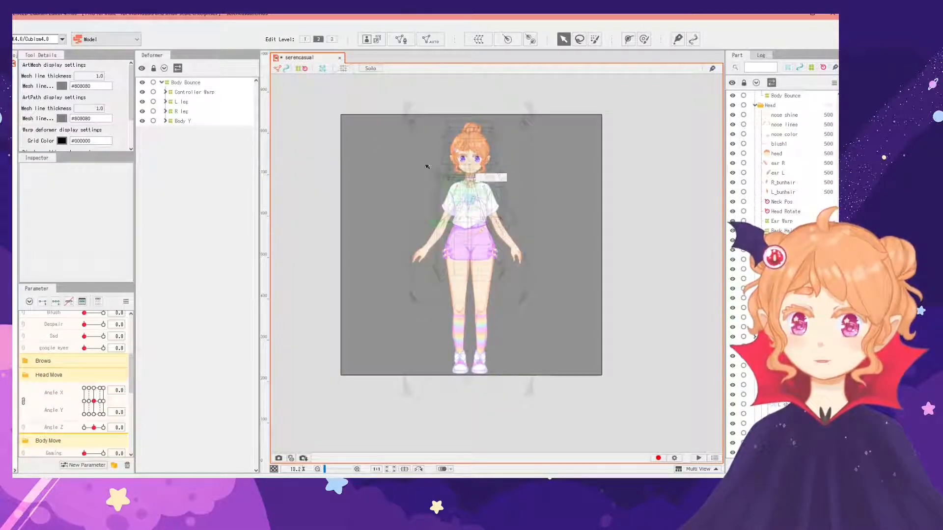
Try pulling the top middle control point of the Body Bounce warp downward, and undo the deformation
left_click(182, 82)
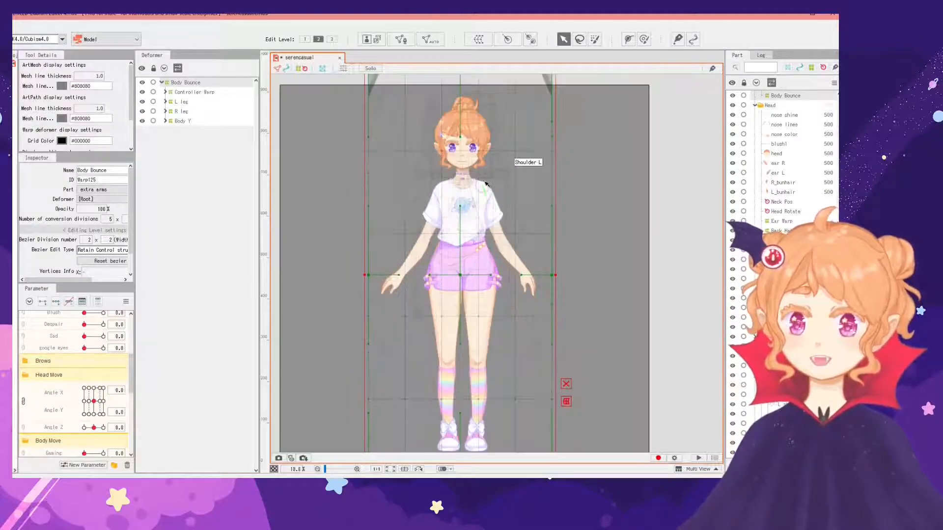
left_click_drag(473, 105, 453, 119)
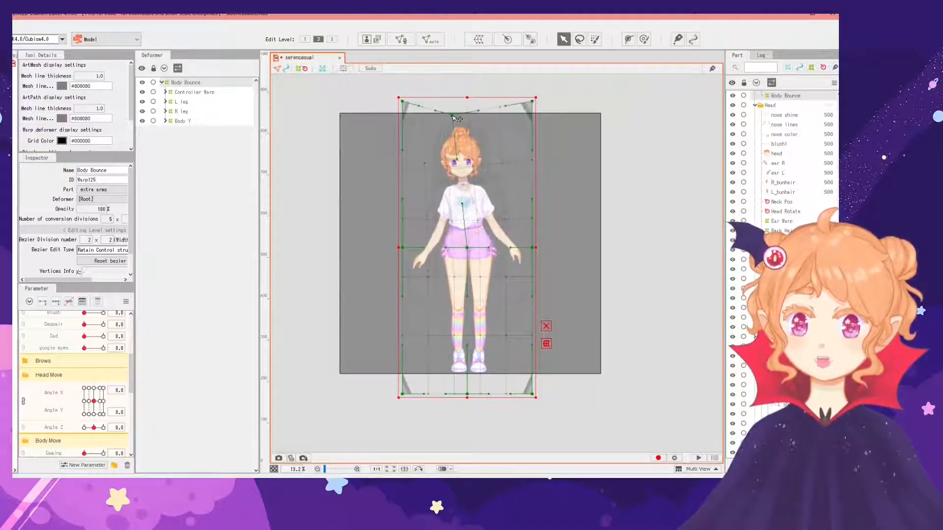
key("ctrl+z")
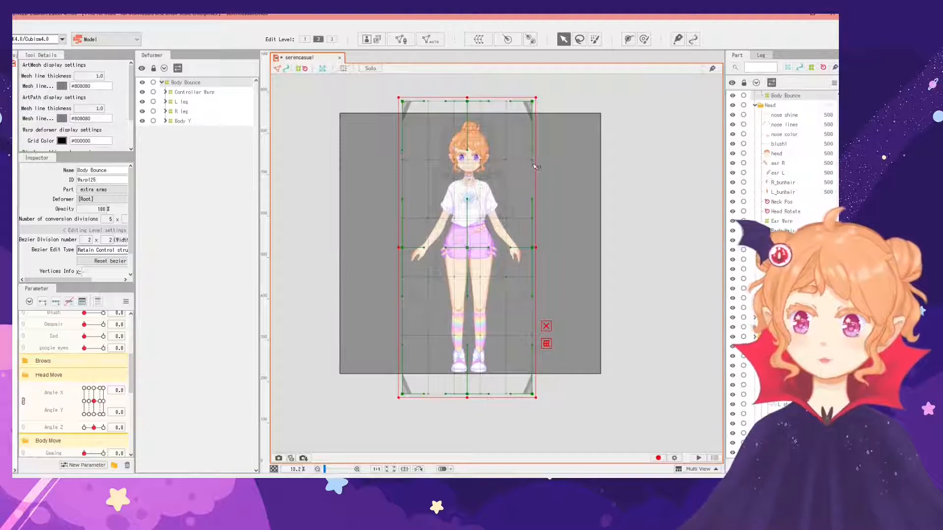
Collapse the Expressions, Head Move and Body Move parameter groups
scroll(484, 179, "up", 2)
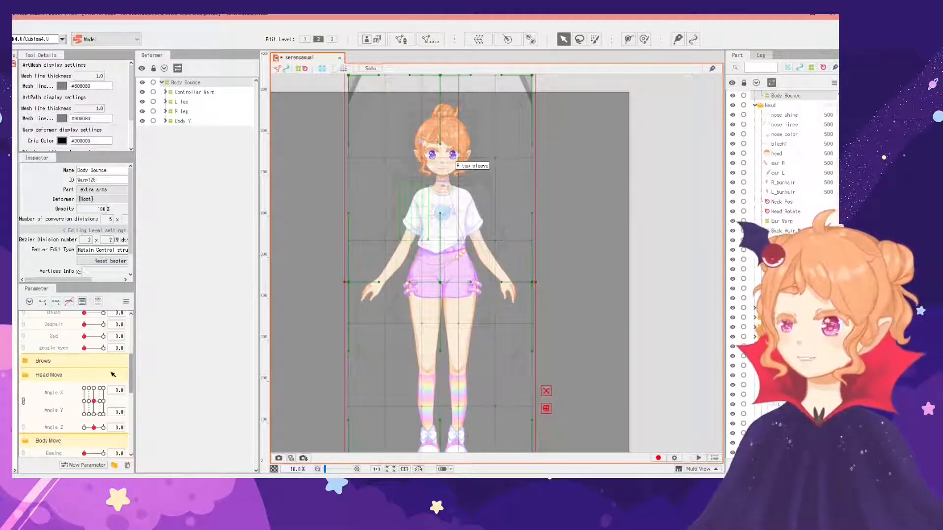
scroll(66, 364, "up", 2)
scroll(65, 364, "up", 3)
left_click(31, 328)
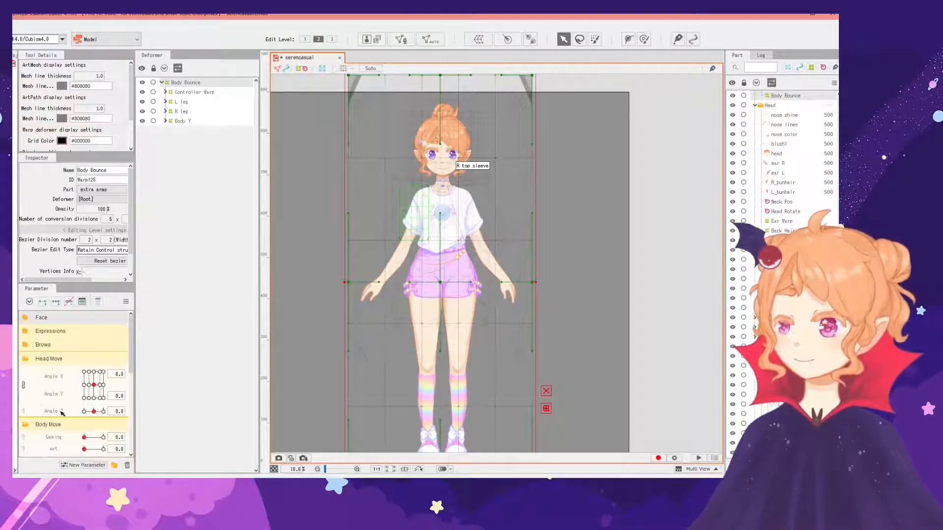
left_click(27, 361)
left_click(27, 372)
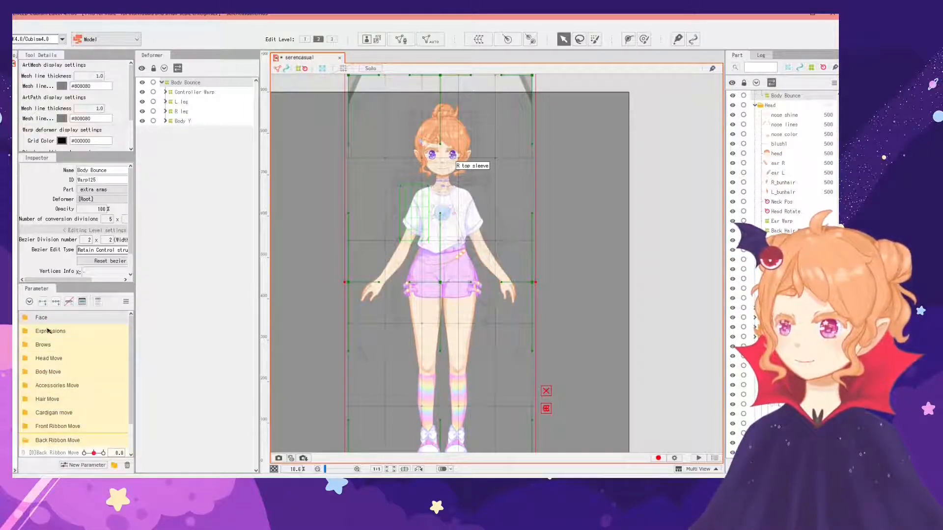
Create a parameter named Body Bounce X with ID Parambodybouncex, minimum -10, default 0 and maximum 10
left_click(84, 465)
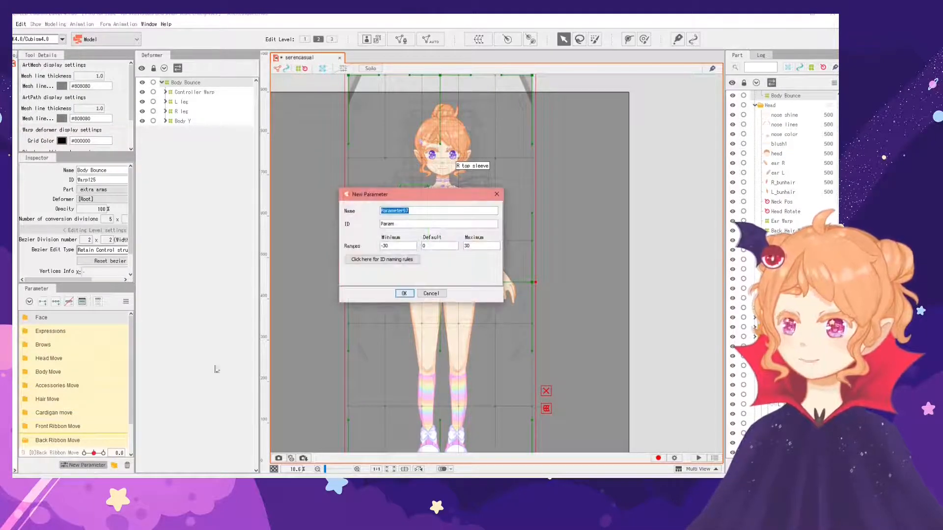
left_click(402, 211)
left_click_drag(420, 212, 328, 209)
type("Bo")
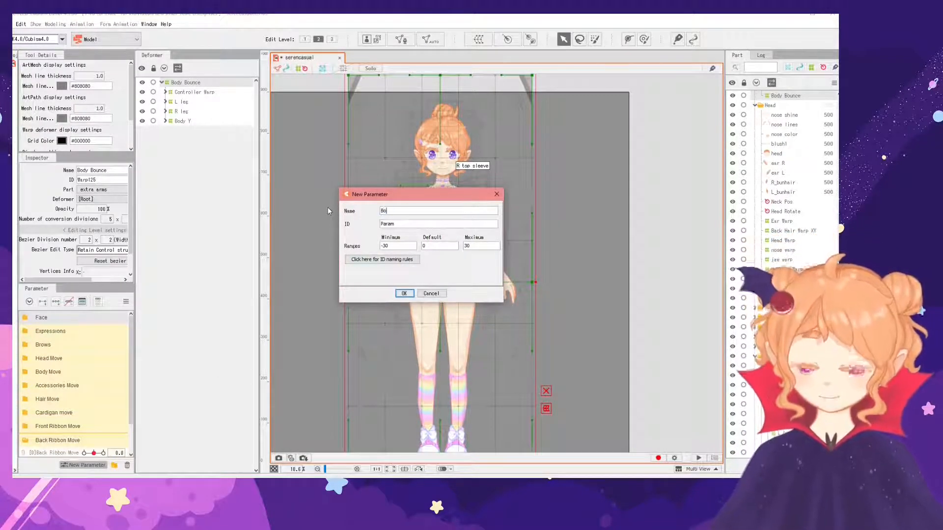
type("dy Bounce X")
left_click(420, 227)
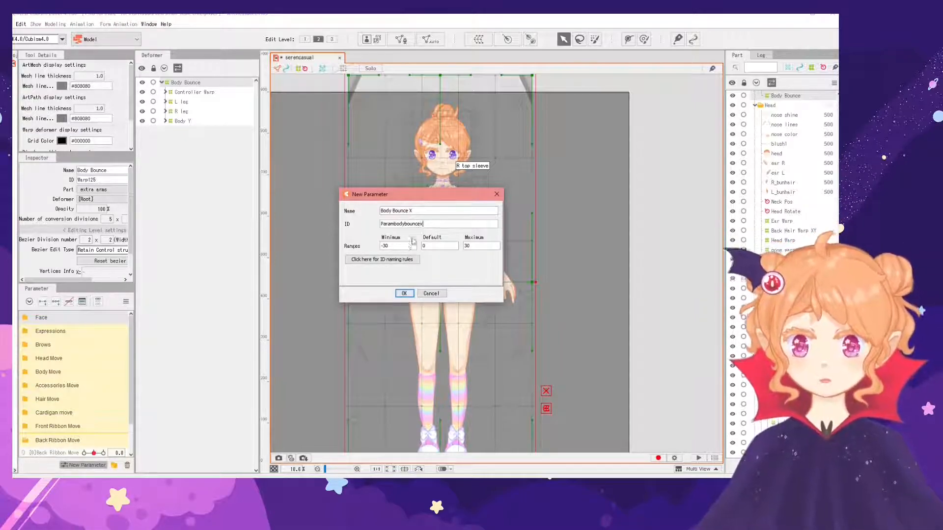
left_click_drag(394, 196, 386, 171)
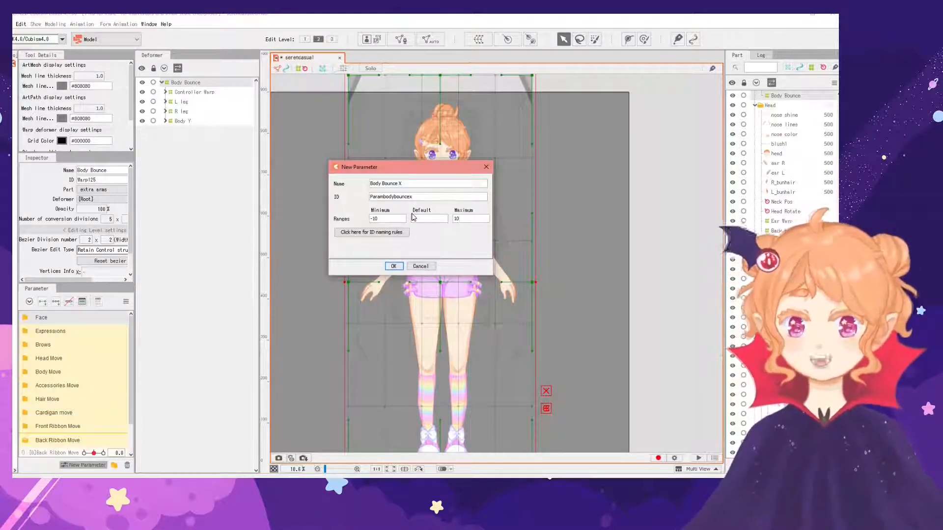
left_click(413, 217)
type("0")
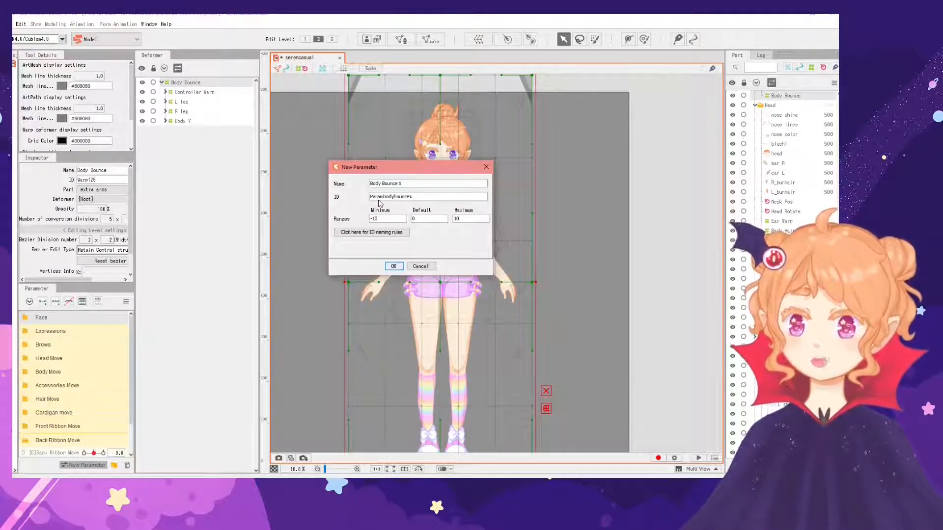
left_click(394, 266)
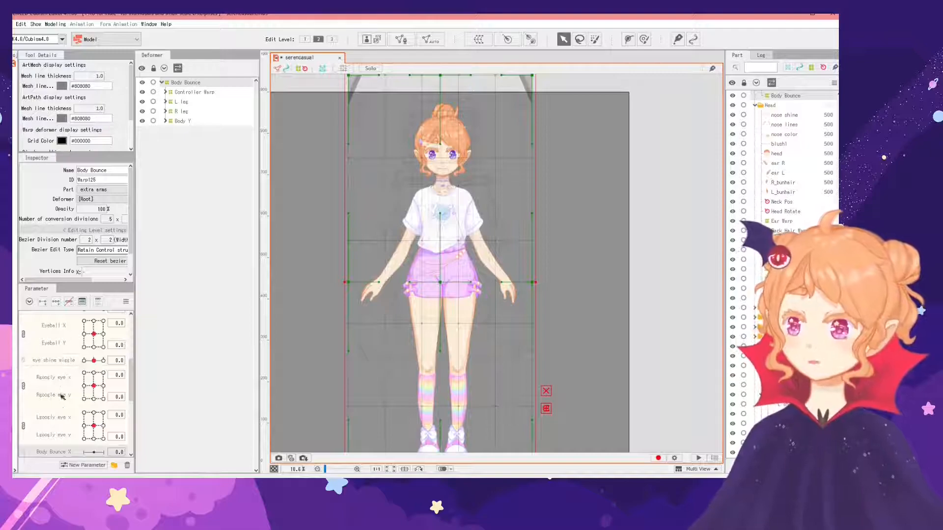
Add three keys to Body Bounce X for the Body Bounce warp and widen the parameter panel
scroll(55, 435, "down", 3)
scroll(59, 348, "up", 1)
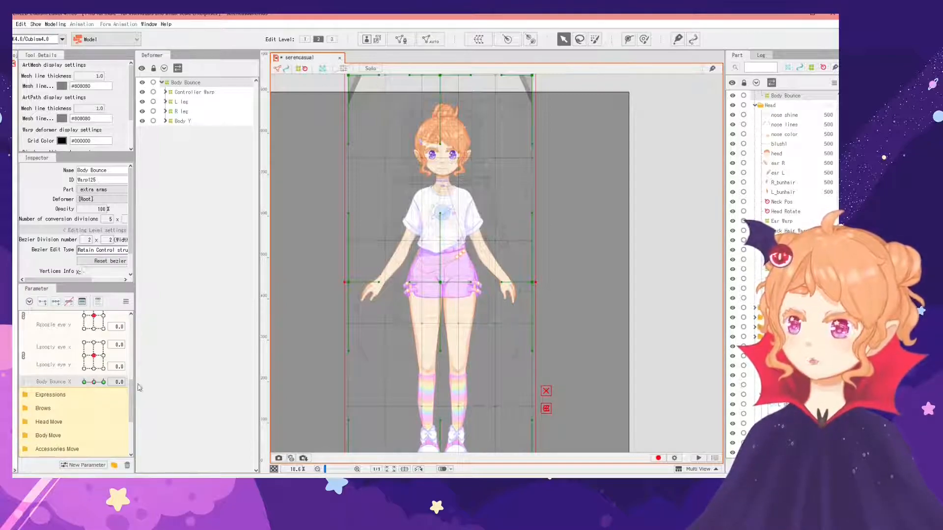
left_click_drag(131, 364, 180, 358)
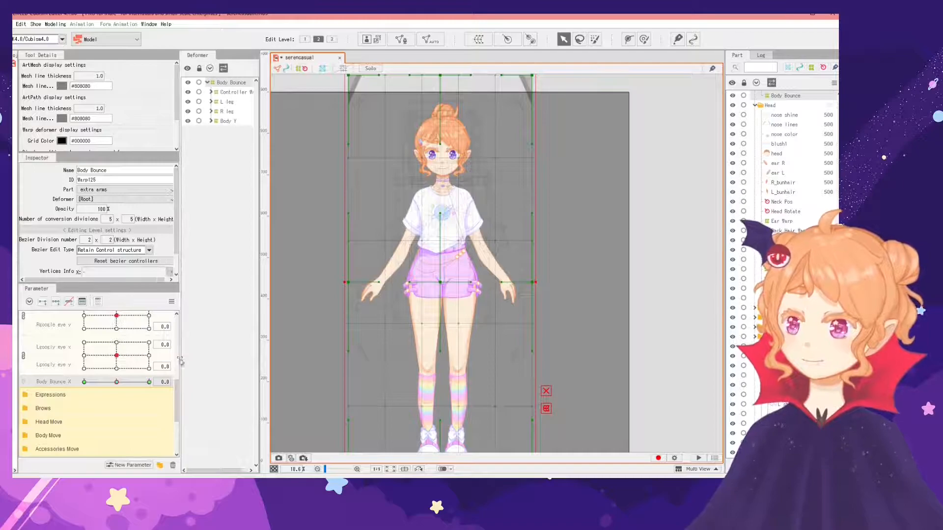
left_click(118, 382)
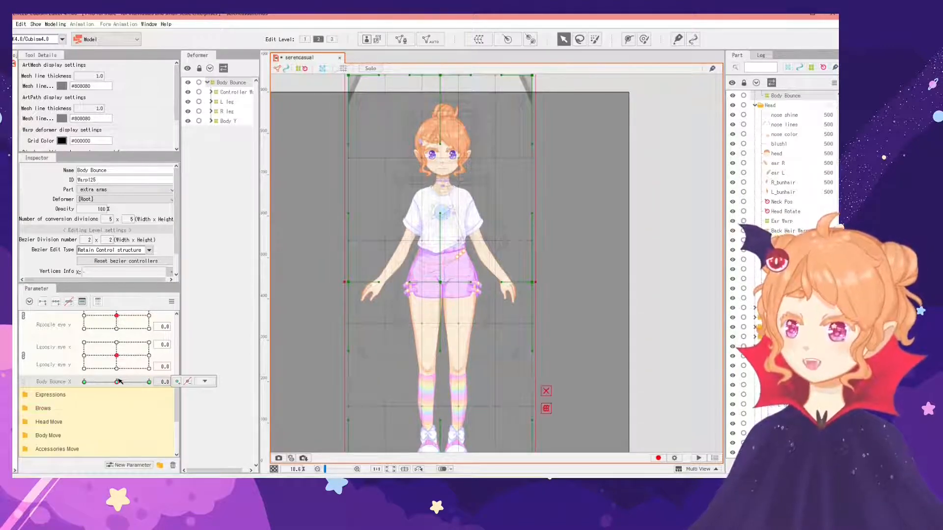
Set Body Bounce X to -10 and shift the Body Bounce warp's mid-height side points and top middle point slightly to the left
left_click_drag(118, 382, 84, 382)
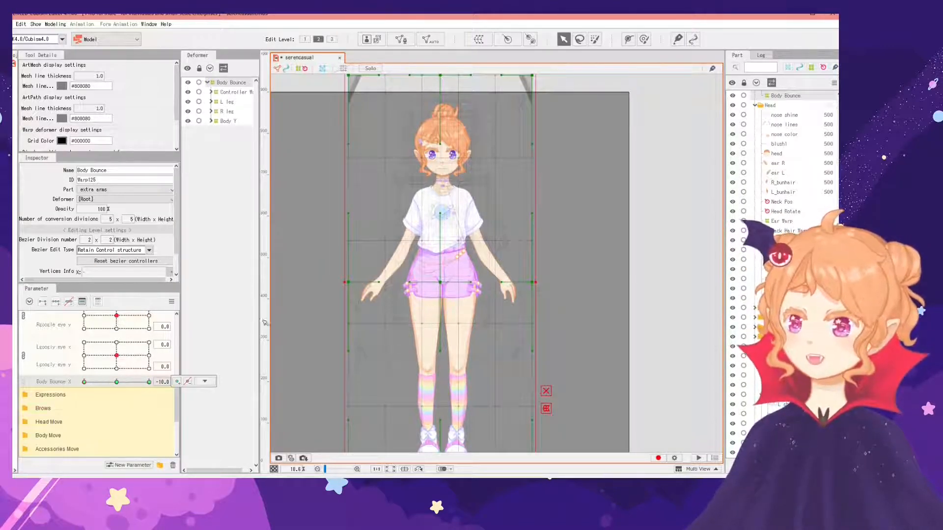
scroll(445, 242, "down", 2)
scroll(446, 259, "up", 2)
scroll(447, 260, "down", 2)
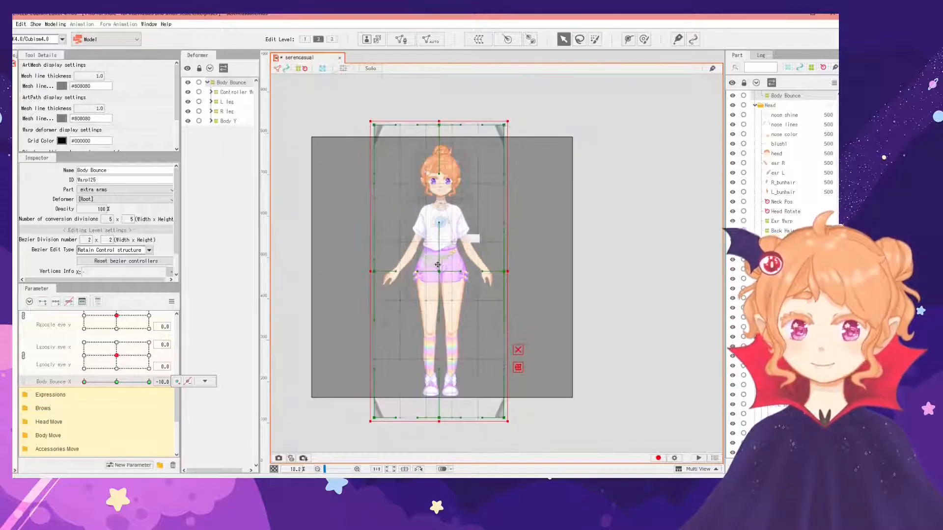
scroll(437, 265, "up", 2)
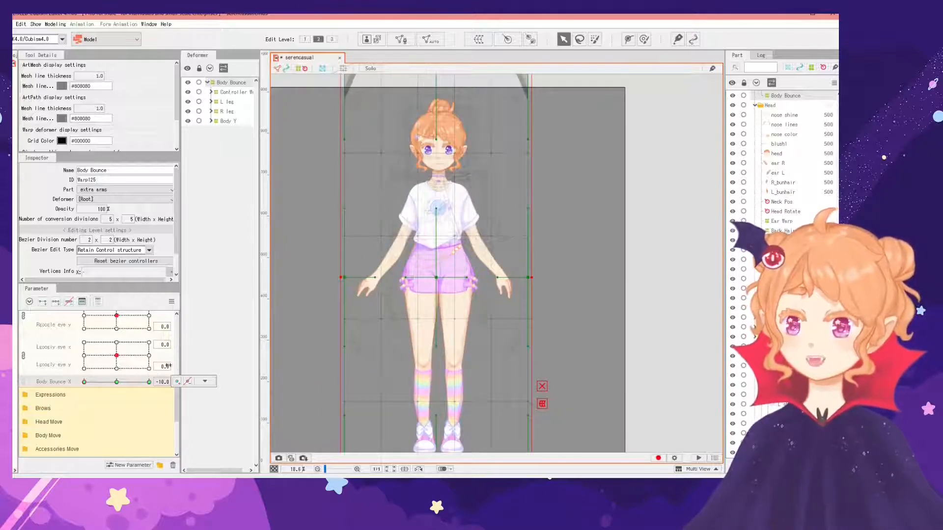
left_click_drag(531, 278, 523, 280)
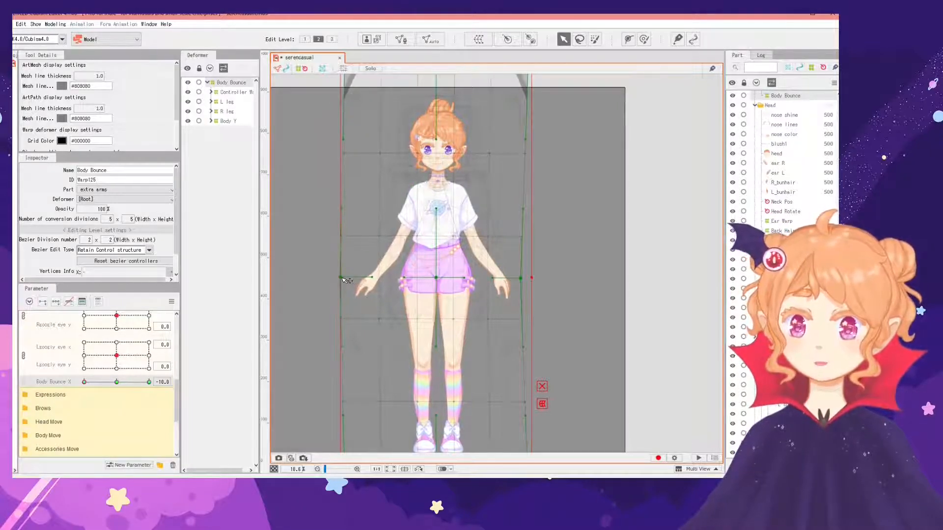
scroll(454, 167, "down", 1)
scroll(424, 114, "up", 1)
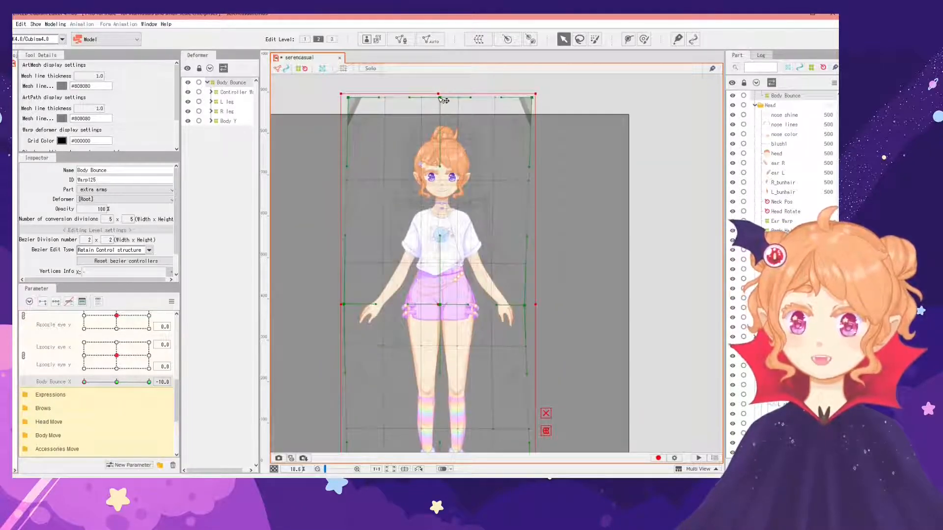
left_click_drag(439, 97, 435, 97)
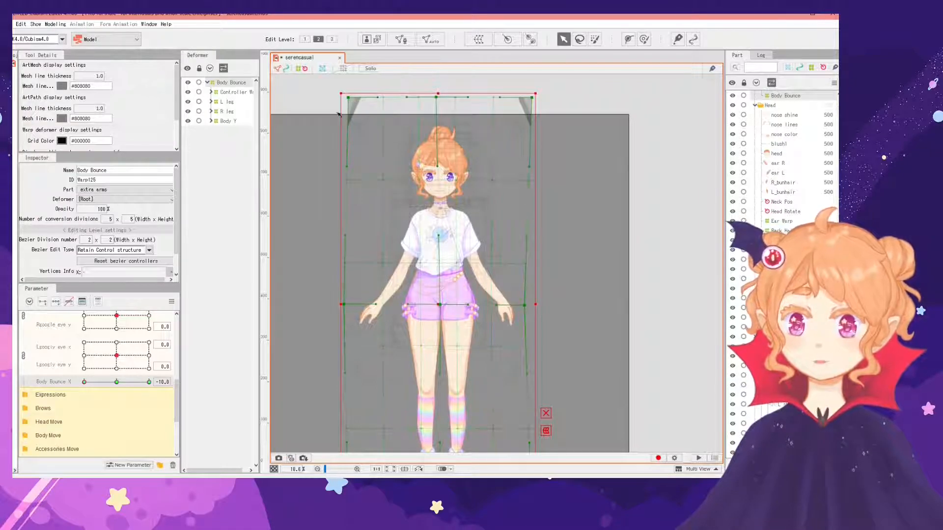
Shift the Body Bounce warp's top-left corner left at Body Bounce X -10 and its right mid-height and top-right points right at 10
left_click_drag(116, 383, 73, 384)
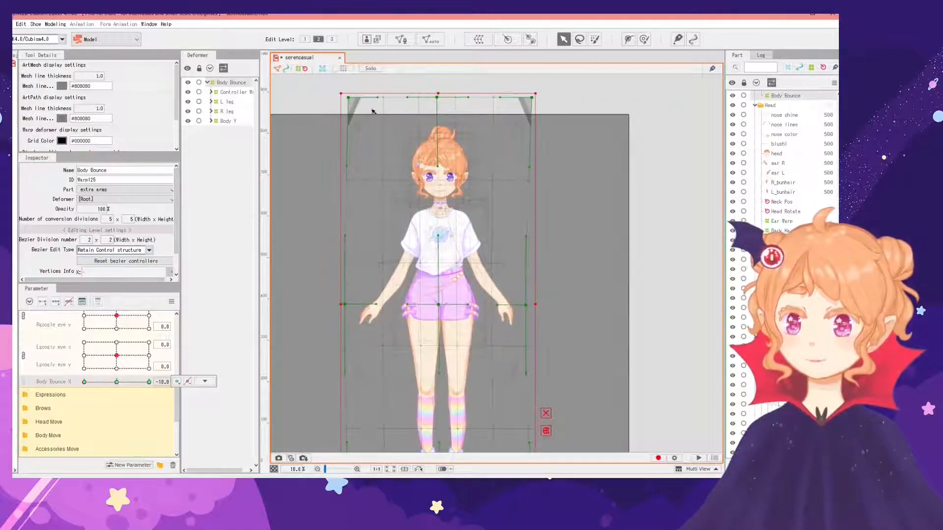
left_click_drag(352, 99, 347, 98)
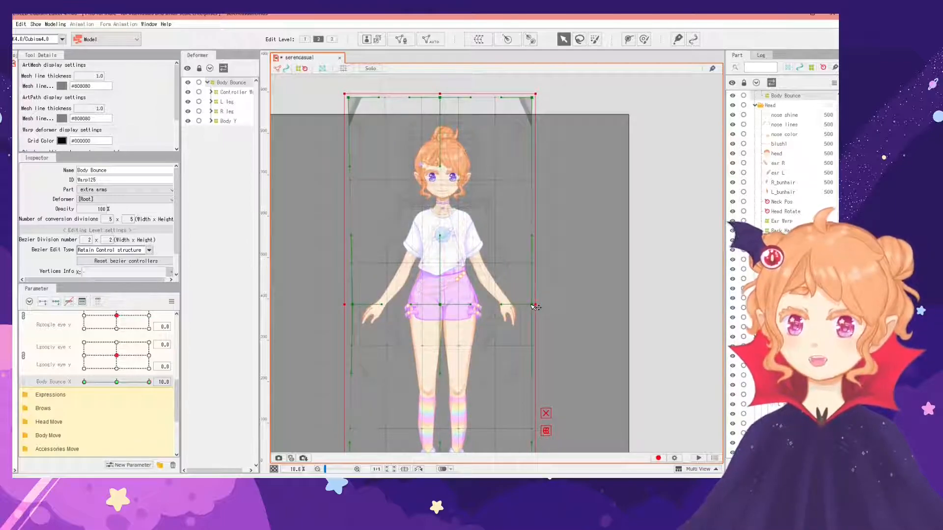
left_click_drag(535, 307, 538, 305)
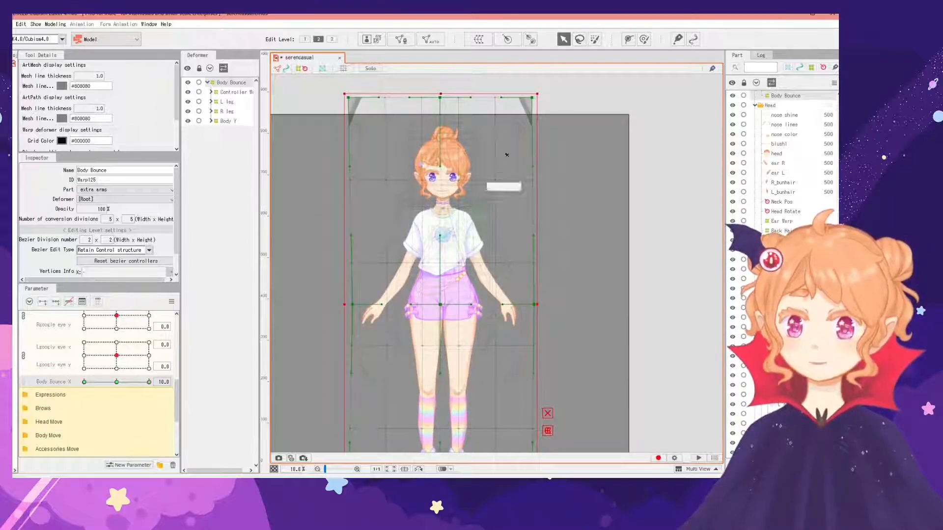
left_click_drag(539, 100, 544, 100)
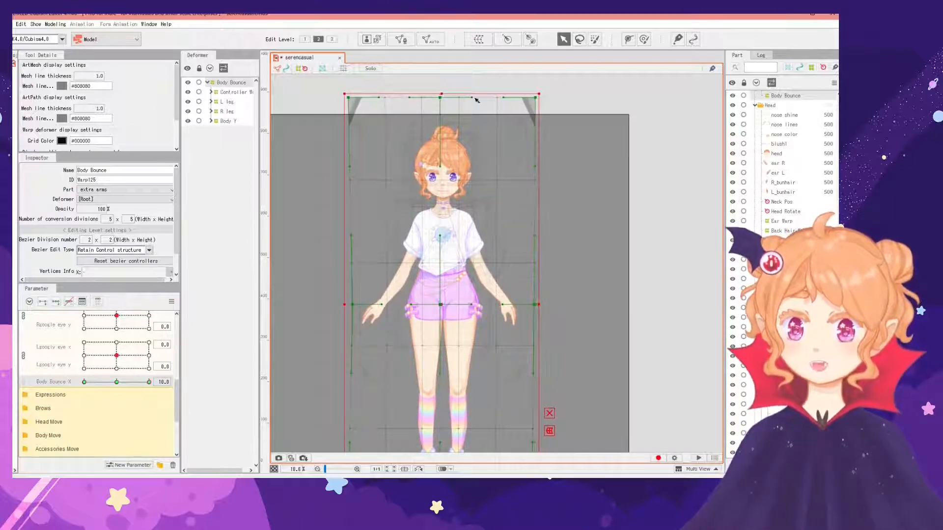
scroll(427, 288, "down", 2)
scroll(427, 288, "up", 2)
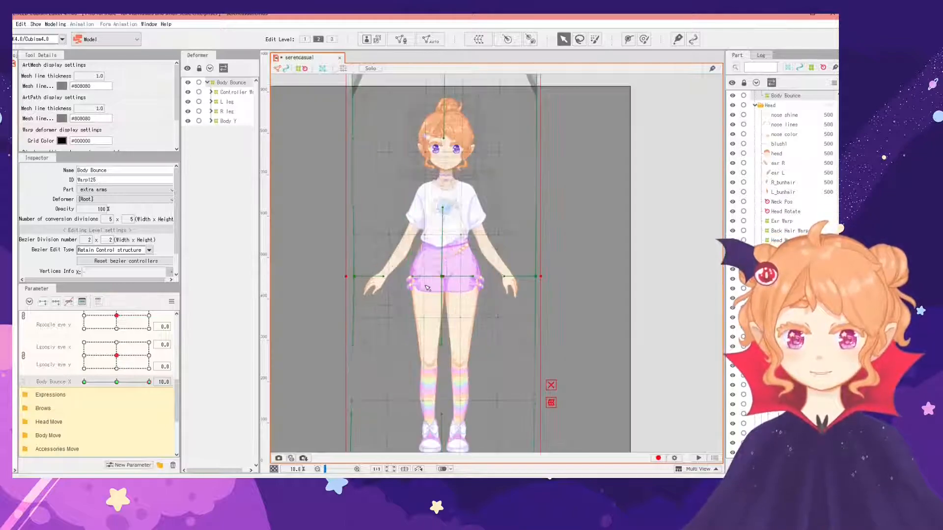
Reset Body Bounce X to 0 and create a Body Bounce Y parameter with ID Parambodybouncey, minimum -10, default 0 and maximum 10
left_click_drag(138, 383, 117, 387)
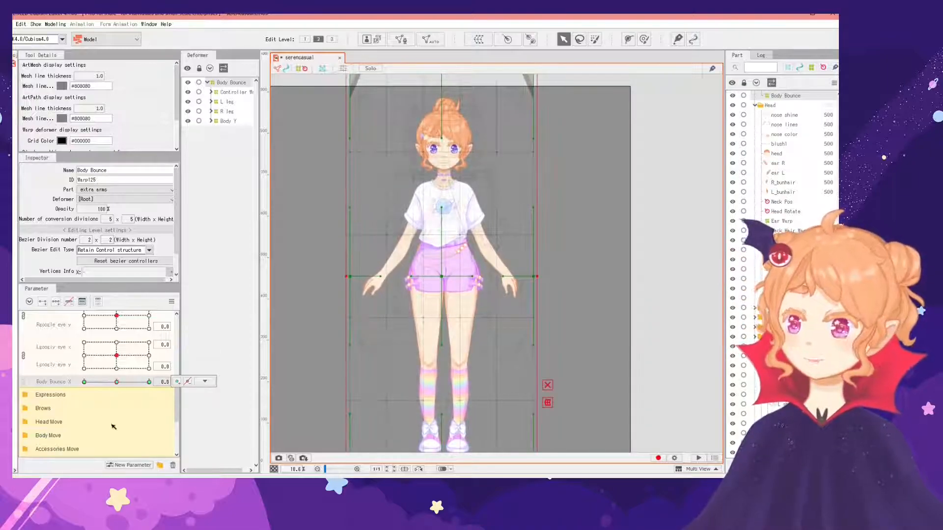
left_click(131, 469)
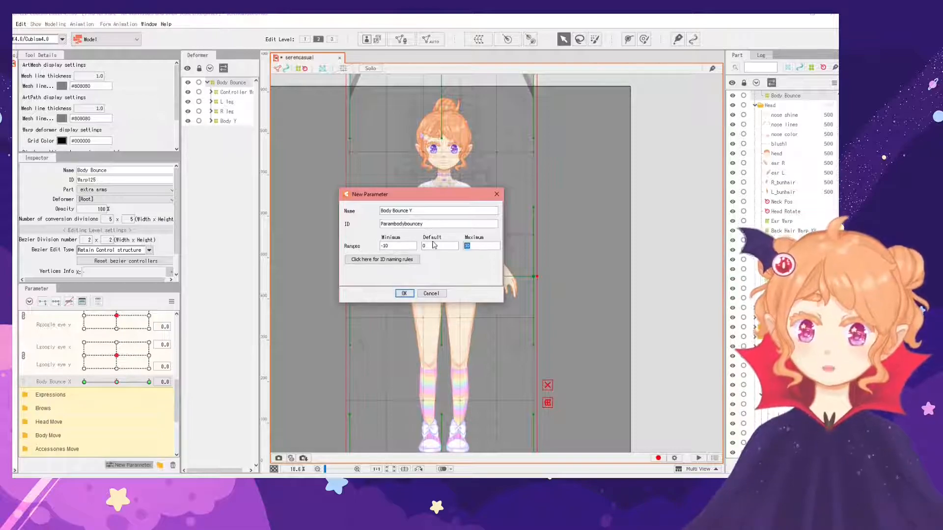
left_click(404, 293)
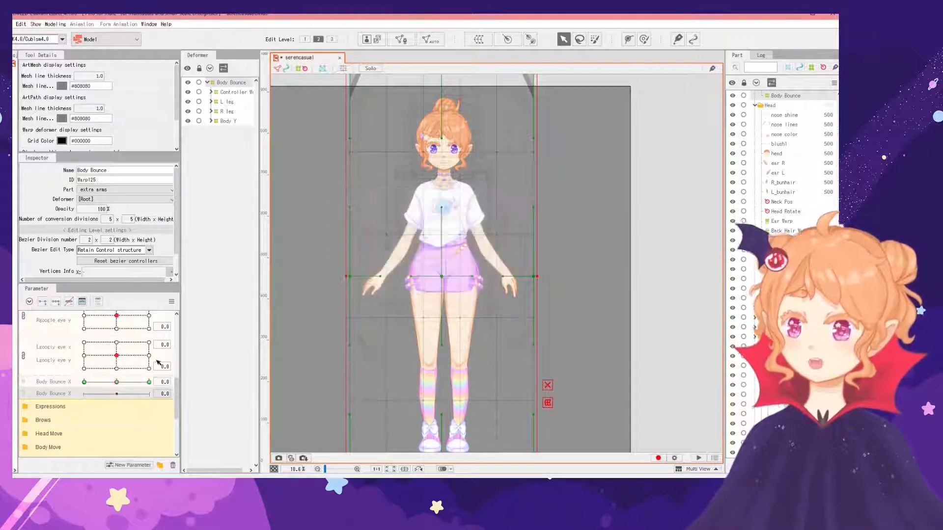
Add three keys to Body Bounce Y and, at -10, lower the warp's top middle point and top corners slightly
left_click(84, 394)
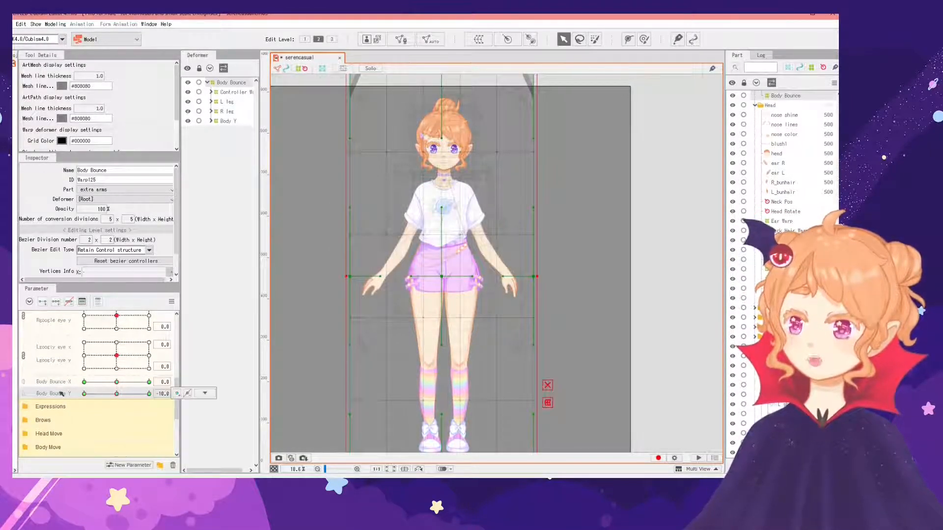
scroll(435, 207, "down", 2)
scroll(435, 207, "up", 2)
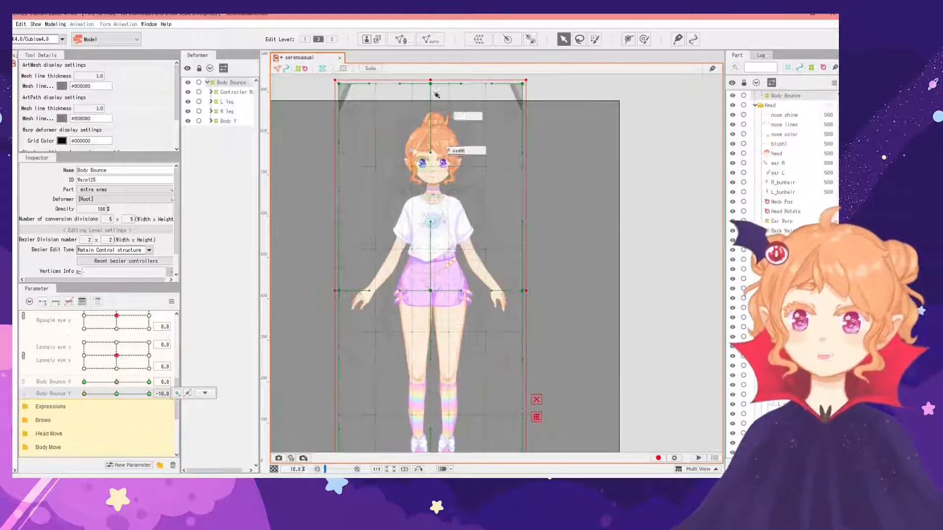
left_click_drag(429, 87, 435, 98)
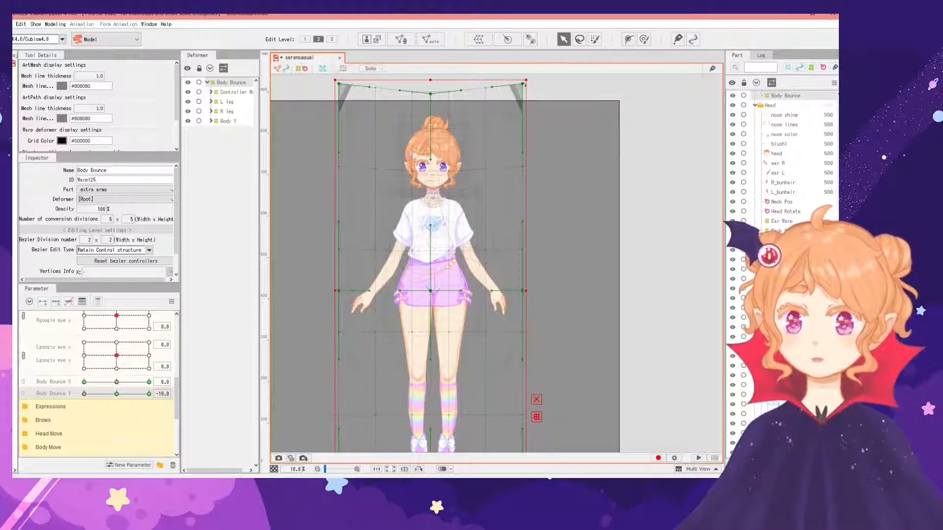
left_click_drag(345, 88, 346, 96)
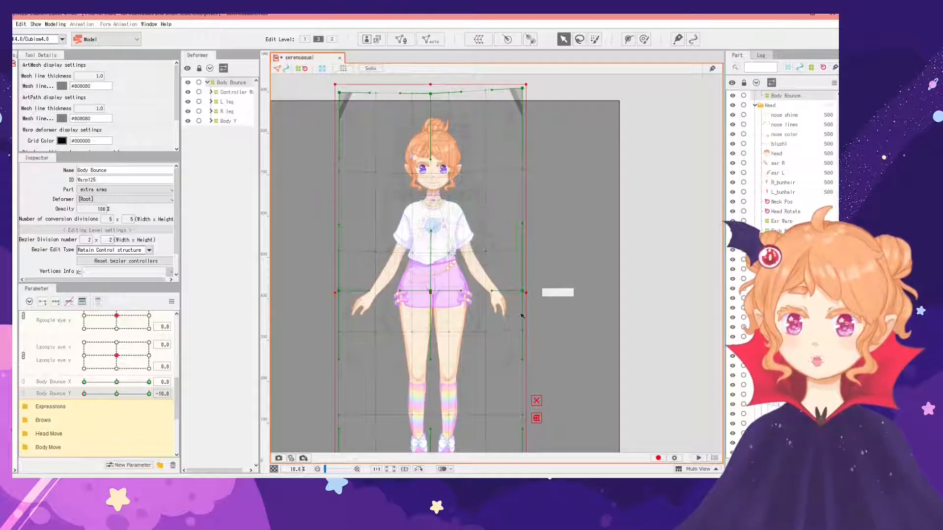
Raise the warp's top middle point and both top corners slightly at Body Bounce Y 10, and return the parameter to 0
scroll(522, 317, "down", 3)
left_click_drag(115, 394, 148, 394)
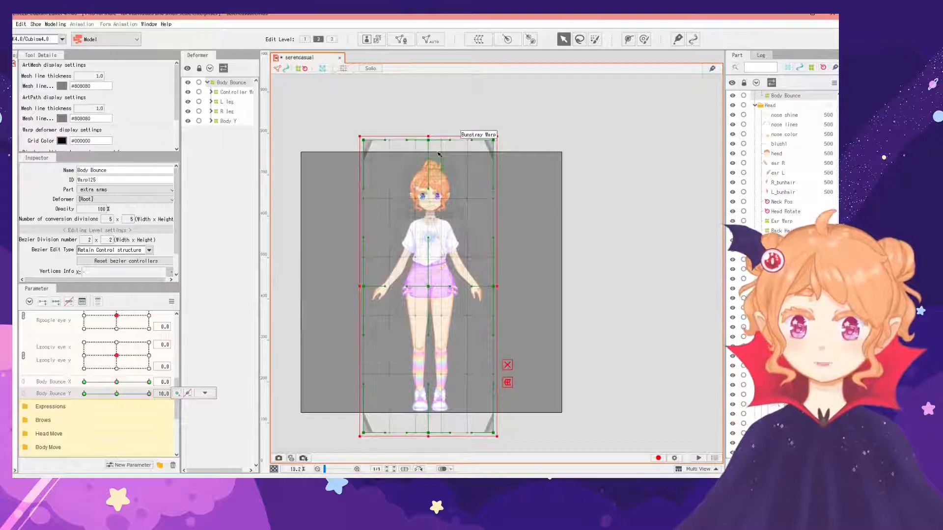
scroll(439, 155, "up", 4)
left_click_drag(426, 129, 427, 125)
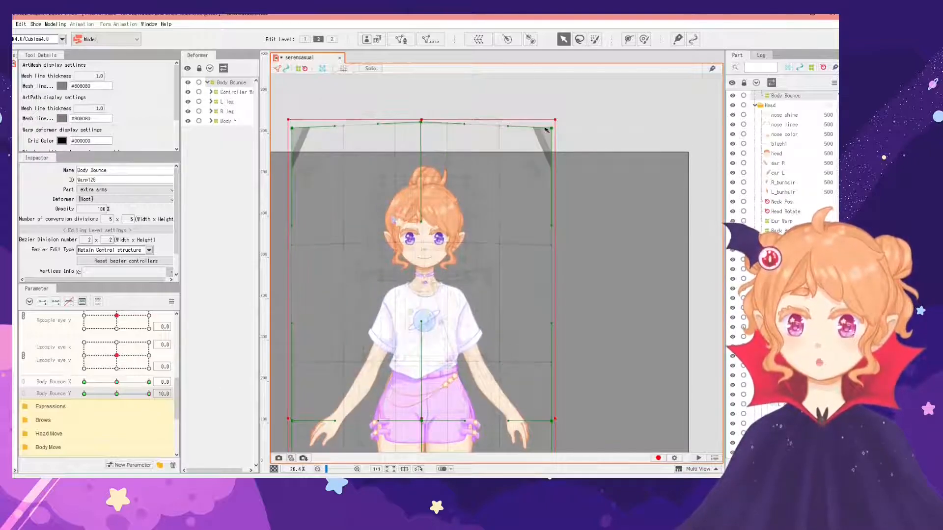
left_click_drag(551, 129, 551, 125)
scroll(481, 157, "down", 1)
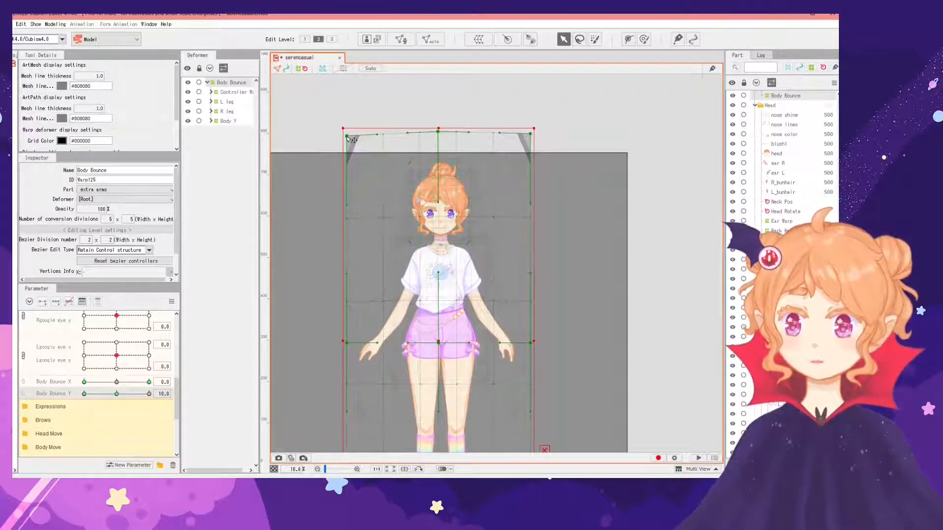
left_click_drag(348, 137, 348, 134)
scroll(434, 270, "down", 1)
left_click(116, 395)
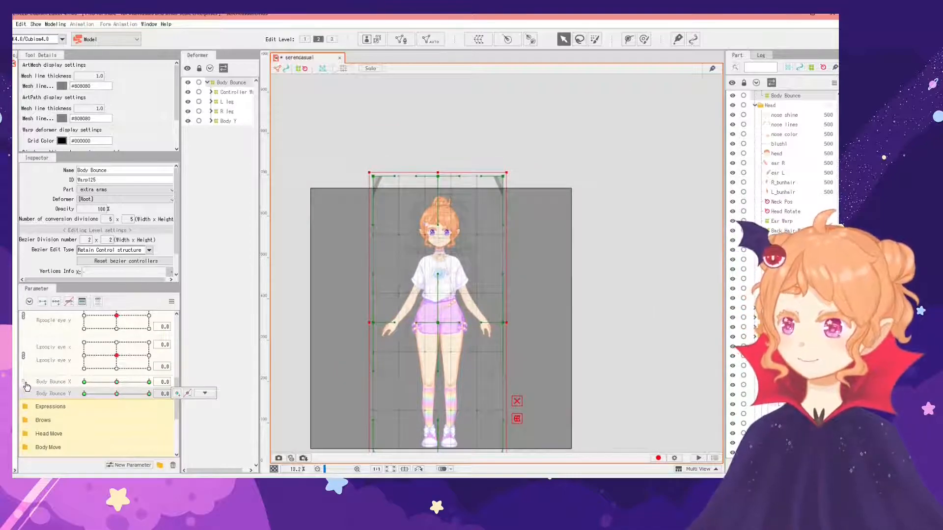
Combine Body Bounce X and Body Bounce Y and automatically generate their four-cornered shapes for the selected object
left_click(25, 385)
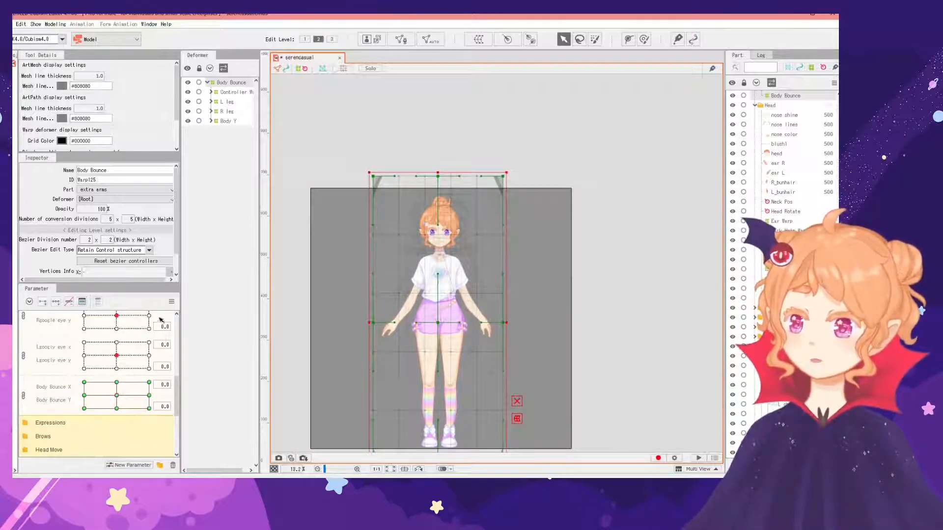
scroll(543, 224, "down", 1)
scroll(559, 297, "up", 1)
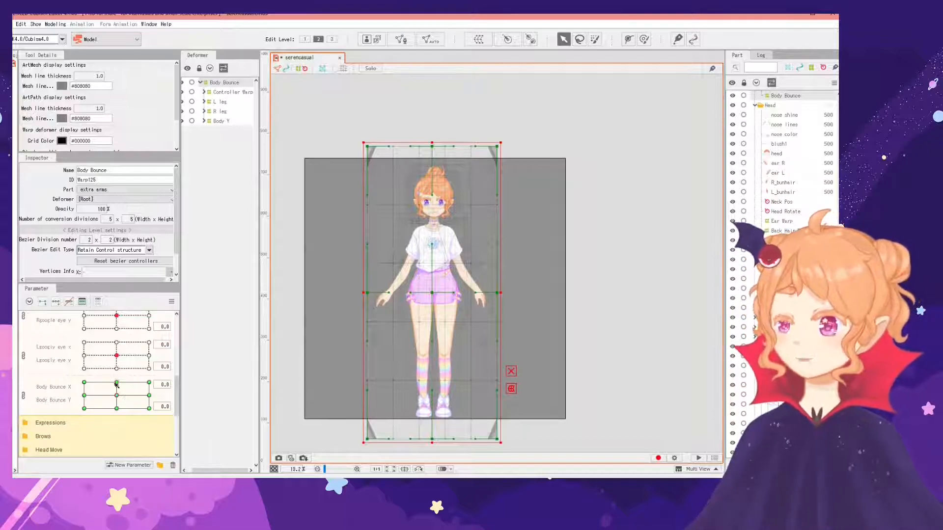
left_click(170, 302)
left_click(216, 386)
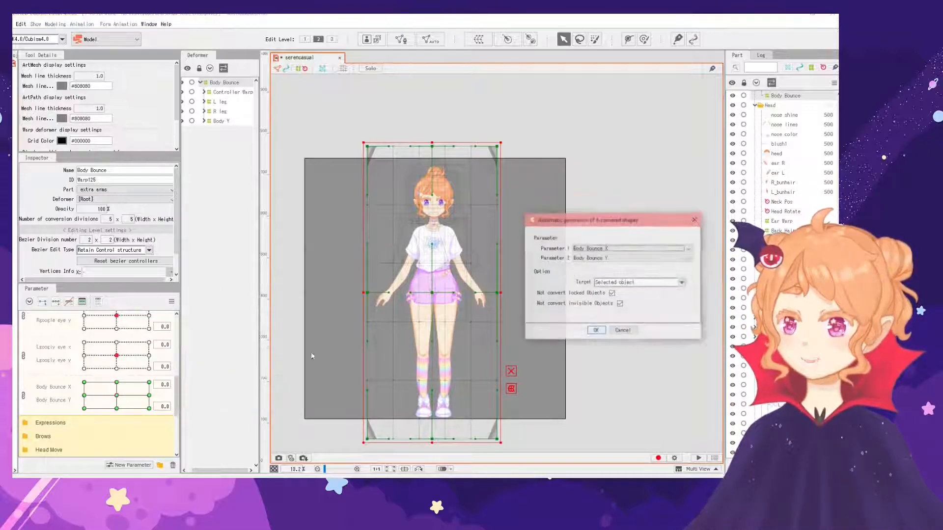
left_click(596, 331)
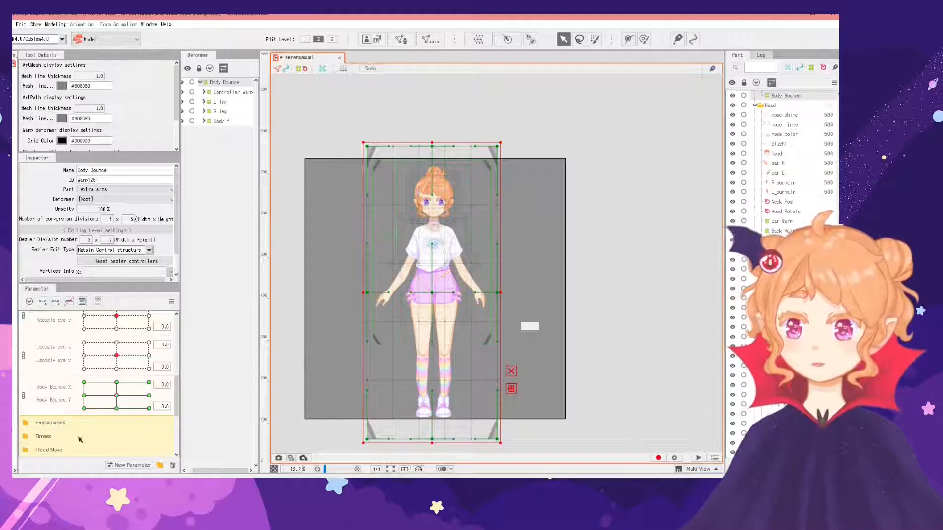
Check the model's movement across the combined Body Bounce X and Y range and return both parameters to 0
scroll(481, 317, "down", 2)
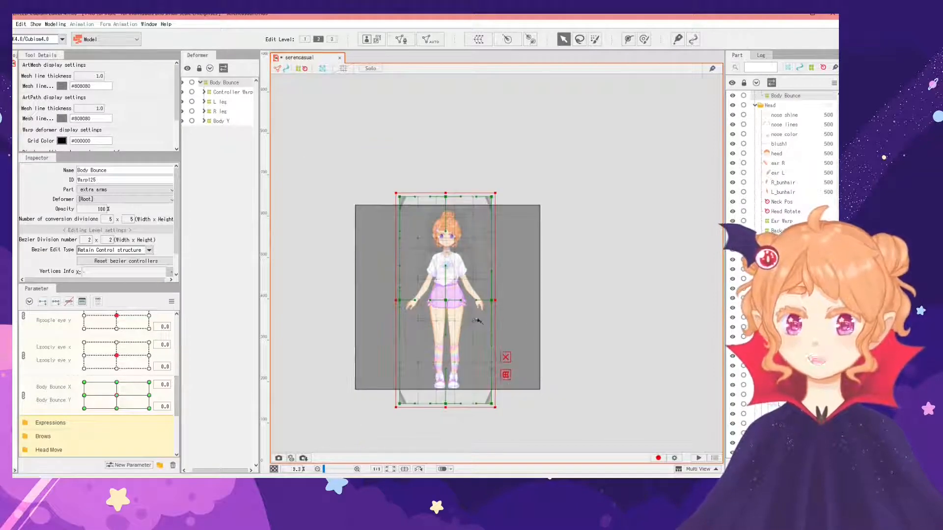
scroll(422, 320, "up", 2)
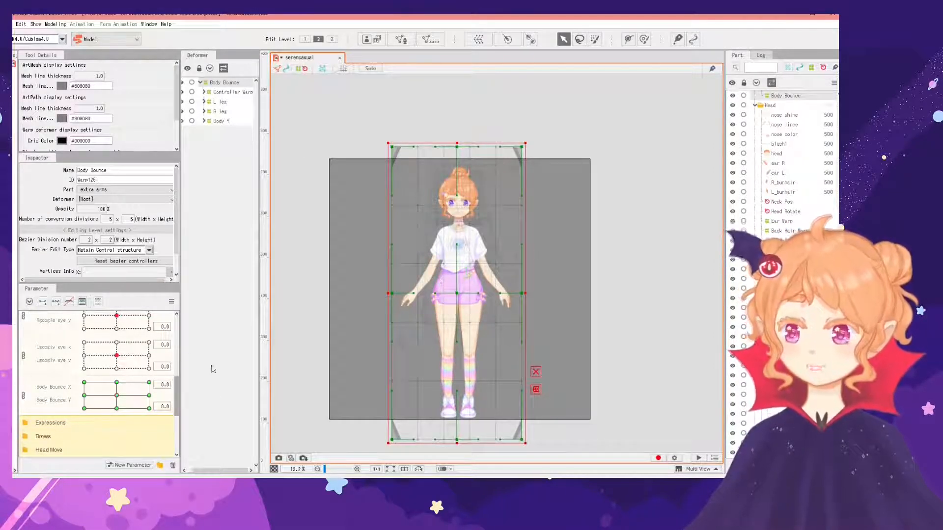
mouse_move(117, 396)
left_mouse_down()
mouse_move(99, 365)
mouse_move(119, 347)
mouse_move(82, 409)
mouse_move(79, 396)
mouse_move(82, 387)
mouse_move(117, 396)
left_mouse_up()
scroll(460, 216, "up", 3)
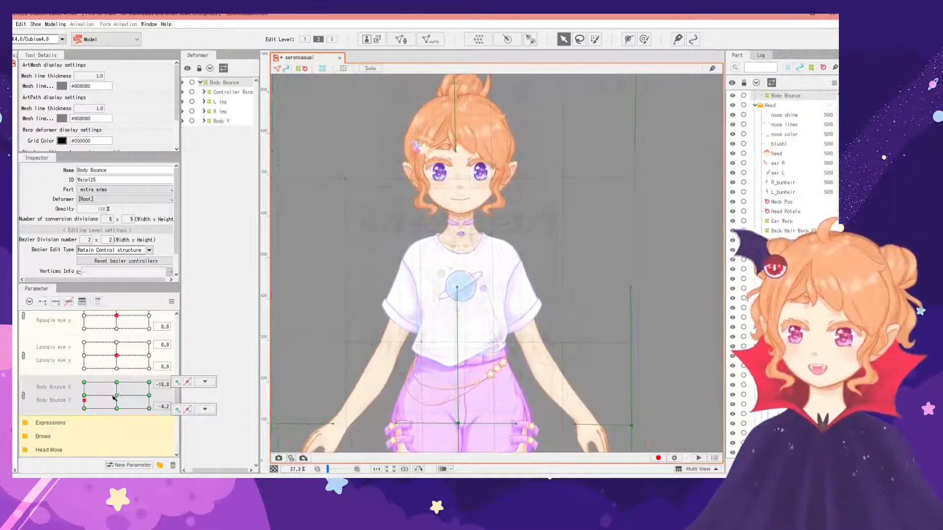
scroll(408, 297, "down", 2)
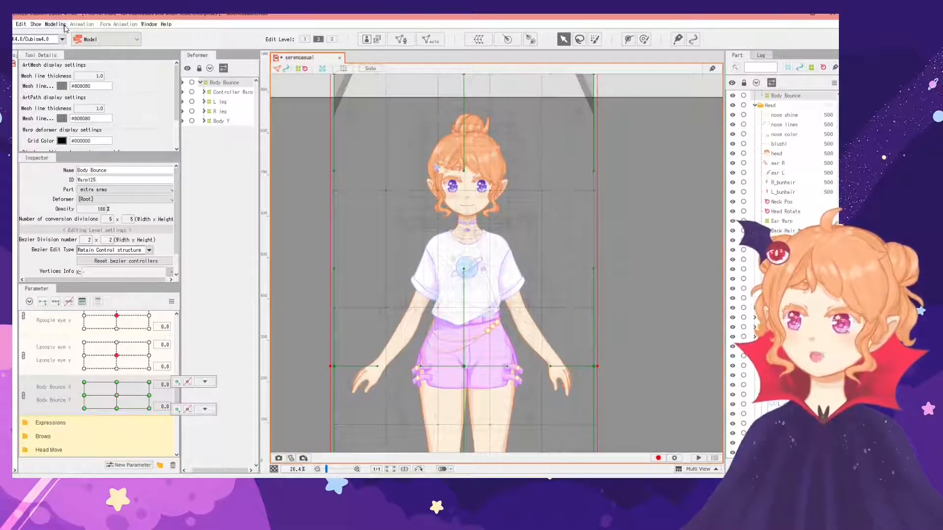
Open the Physics/Scene Blending settings and add a physics group named Body Bounce Y
left_click(64, 25)
left_click(75, 193)
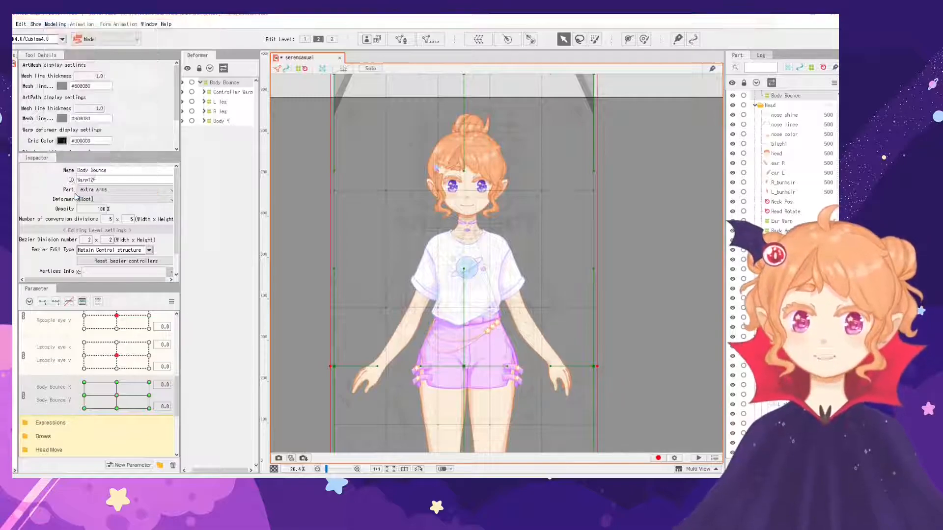
mouse_move(552, 21)
left_mouse_down()
mouse_move(598, 27)
mouse_move(565, 26)
left_mouse_up()
left_click_drag(610, 110, 609, 384)
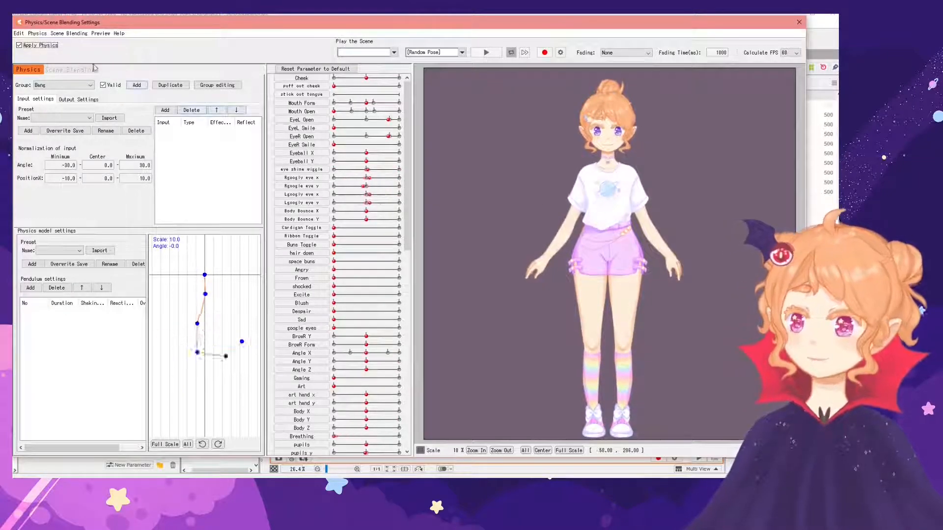
left_click(137, 85)
type("B")
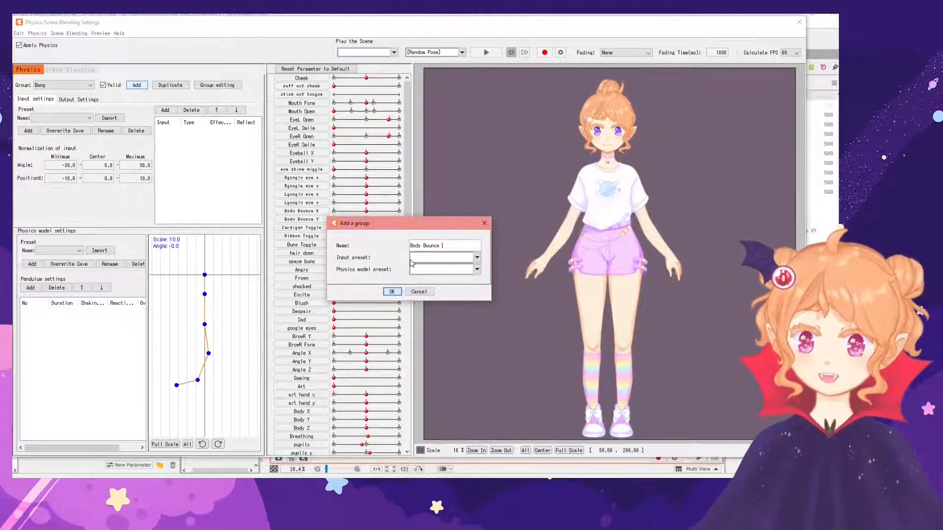
type("ody Bounce Y")
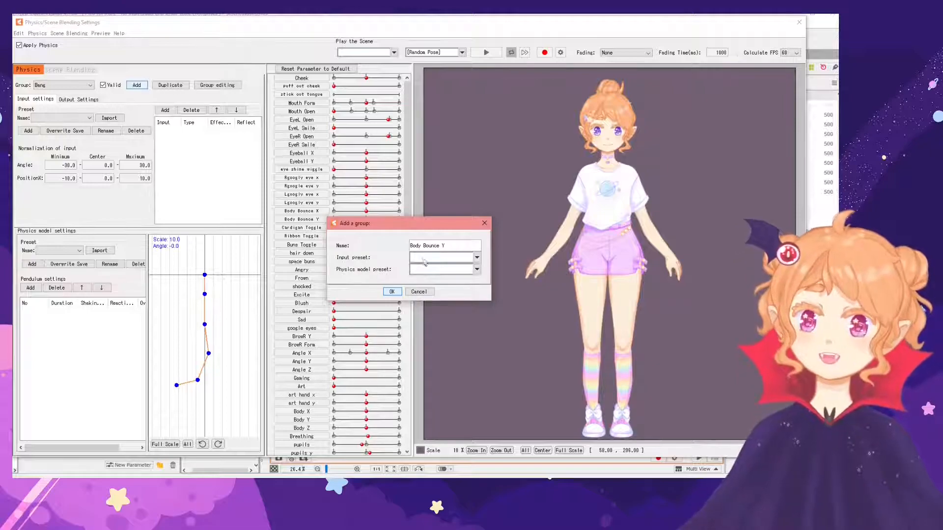
left_click(392, 292)
Add Body Y as the input parameter of the Body Bounce Y physics group
left_click(165, 110)
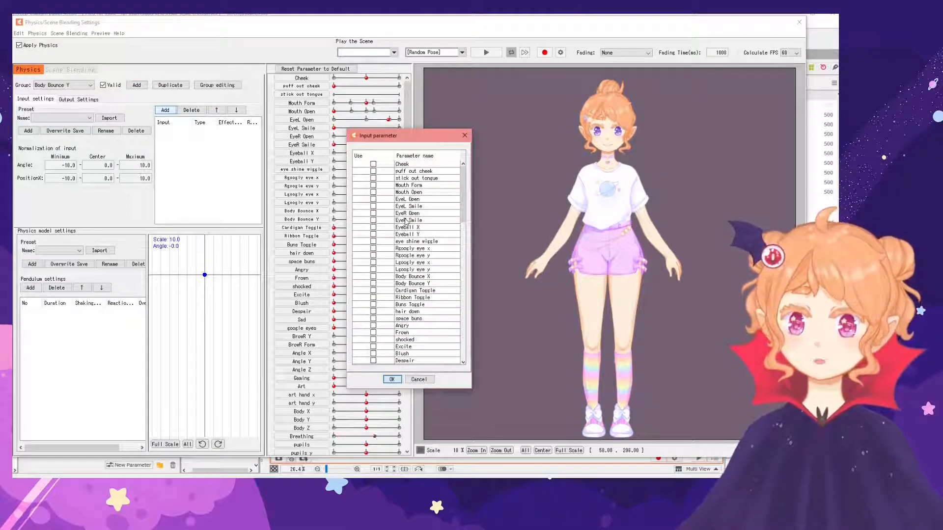
scroll(401, 267, "down", 3)
scroll(401, 267, "down", 2)
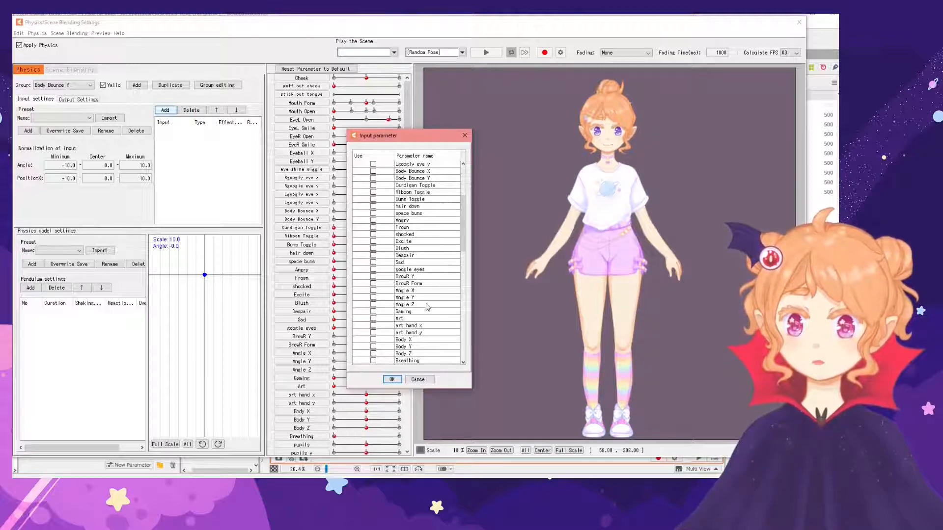
scroll(427, 307, "down", 2)
left_click(374, 312)
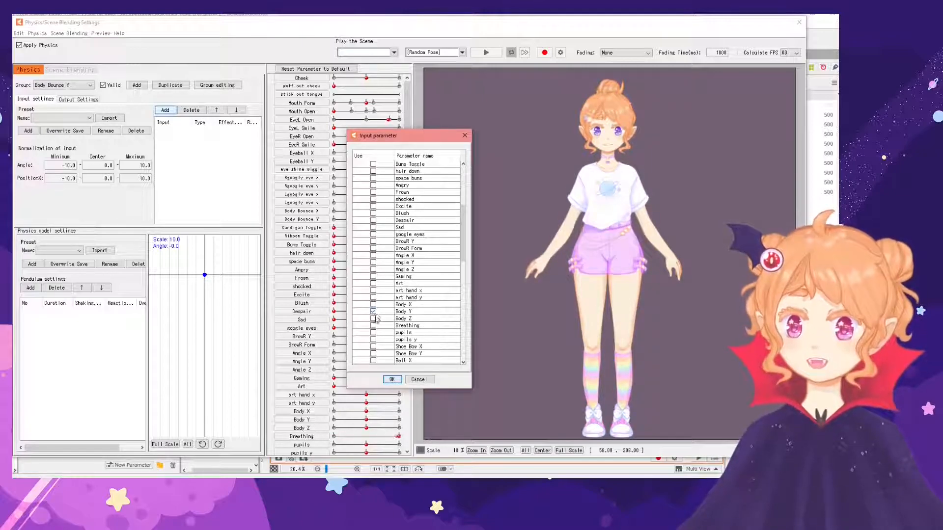
left_click(391, 380)
left_click_drag(230, 131, 280, 131)
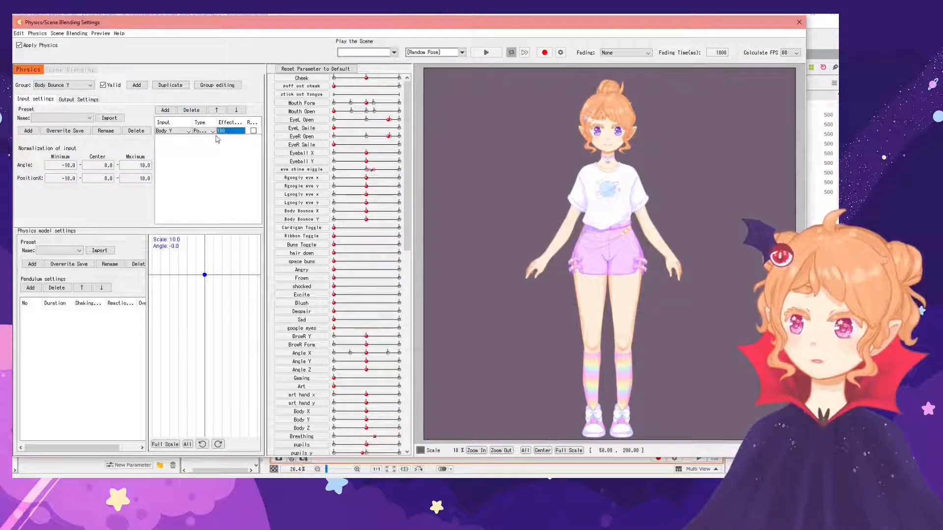
Add a pendulum to the Body Bounce Y physics group and add the Body Bounce Y parameter as its output
left_click(78, 99)
left_click(30, 290)
left_click(26, 110)
scroll(407, 259, "down", 15)
scroll(411, 301, "up", 10)
scroll(427, 278, "down", 12)
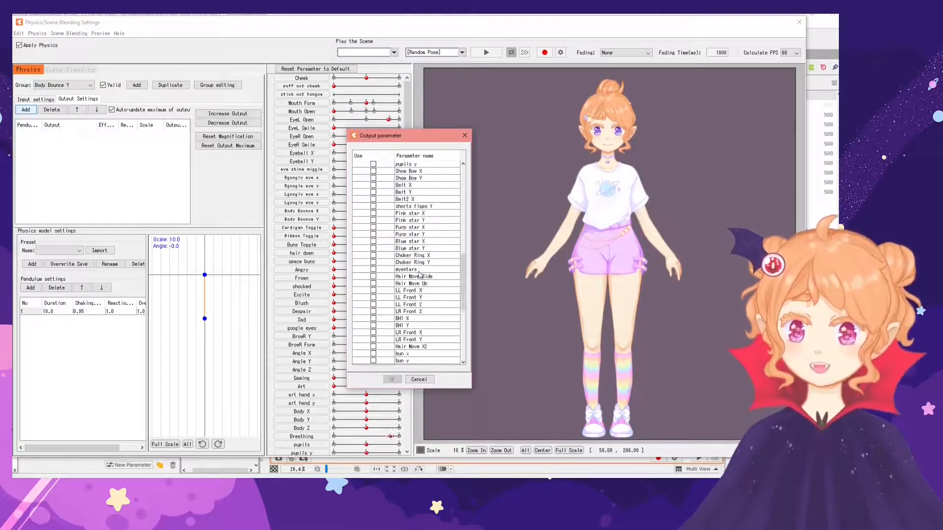
scroll(420, 274, "down", 3)
scroll(425, 310, "down", 3)
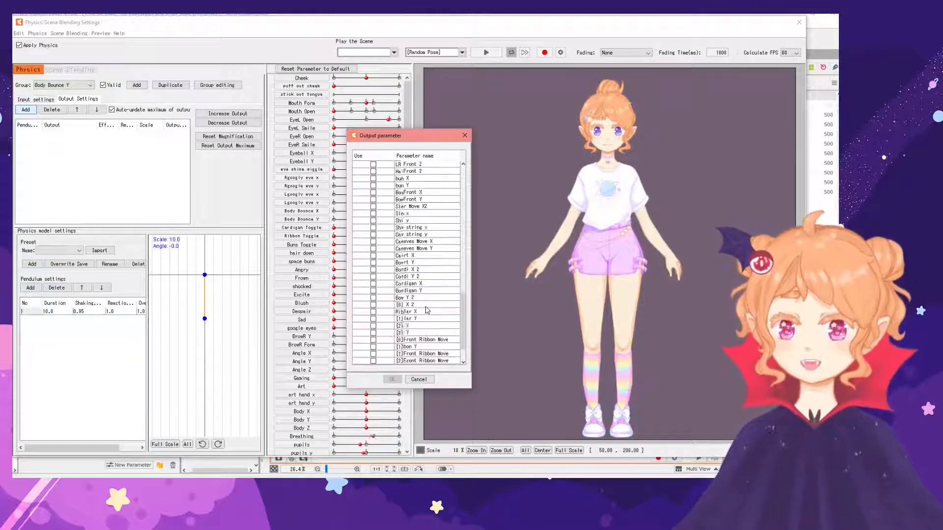
scroll(428, 310, "up", 13)
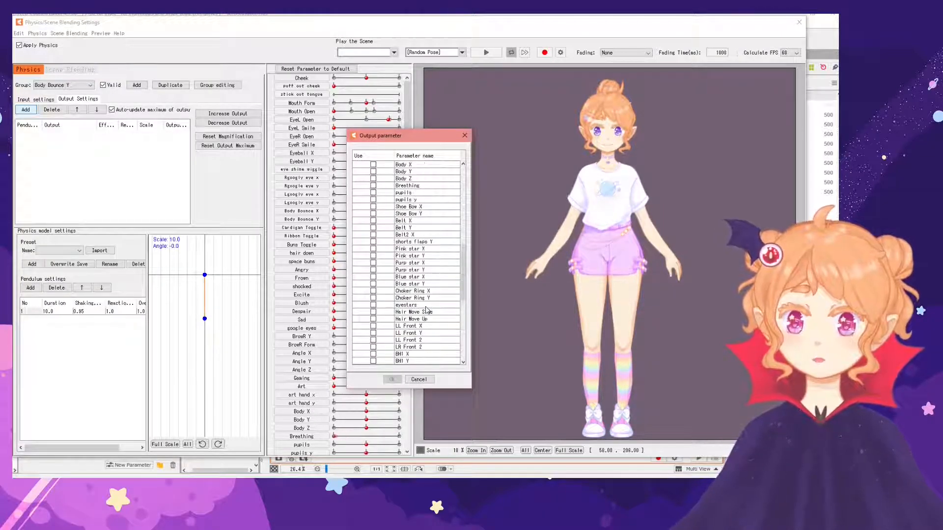
scroll(427, 310, "up", 3)
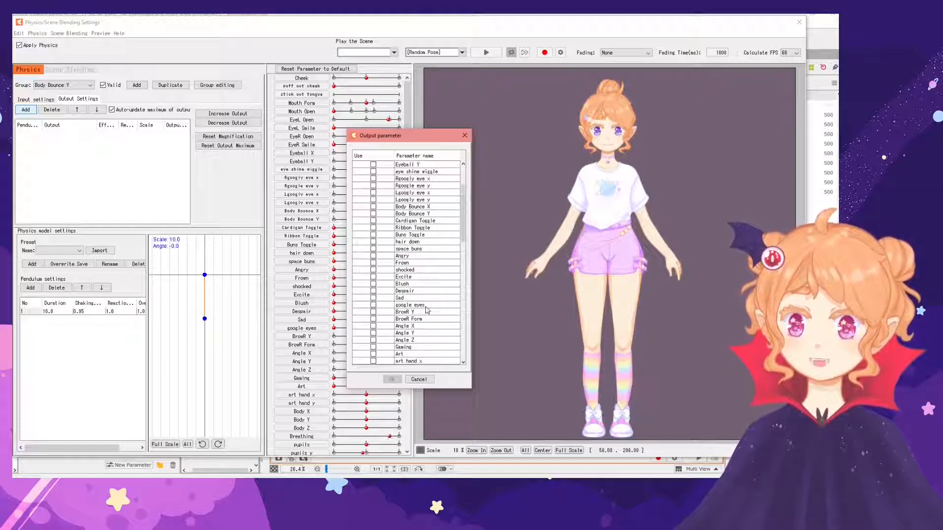
scroll(427, 311, "up", 3)
scroll(433, 313, "down", 3)
left_click_drag(386, 139, 376, 141)
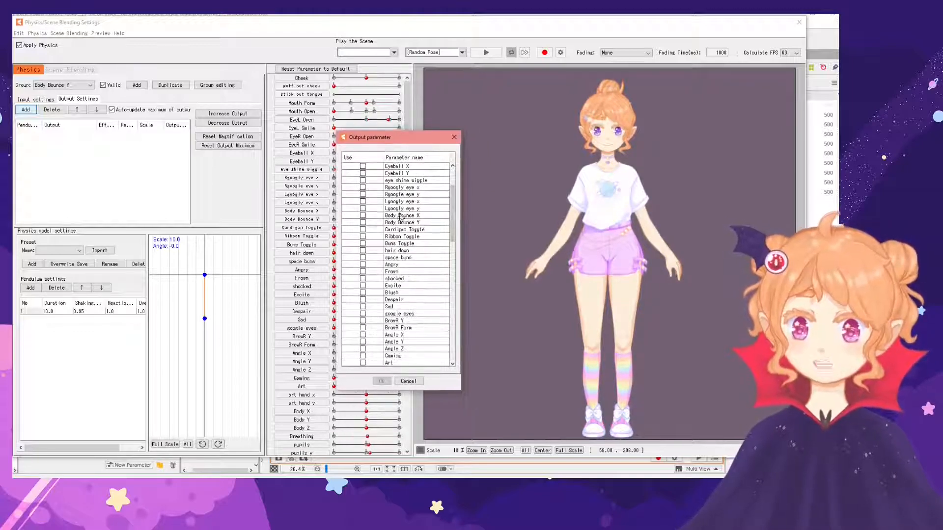
left_click(404, 222)
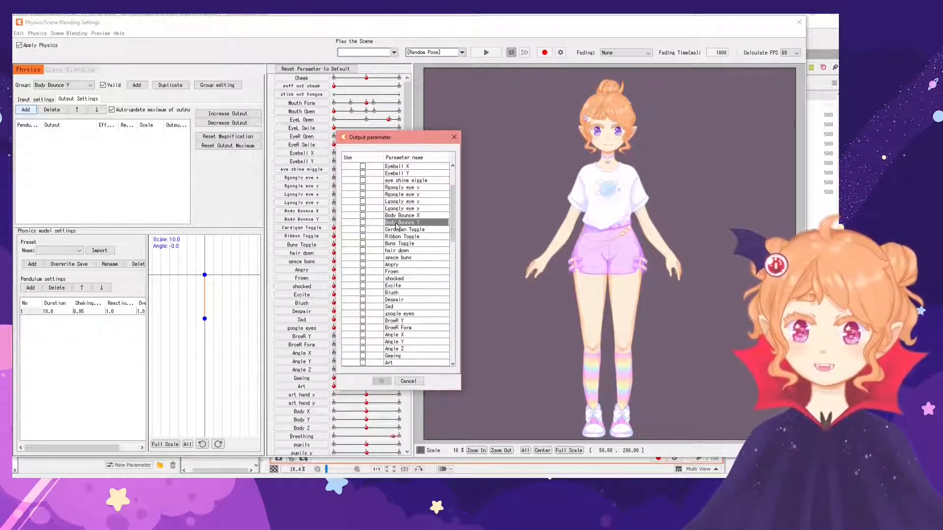
left_click(365, 223)
left_click(382, 381)
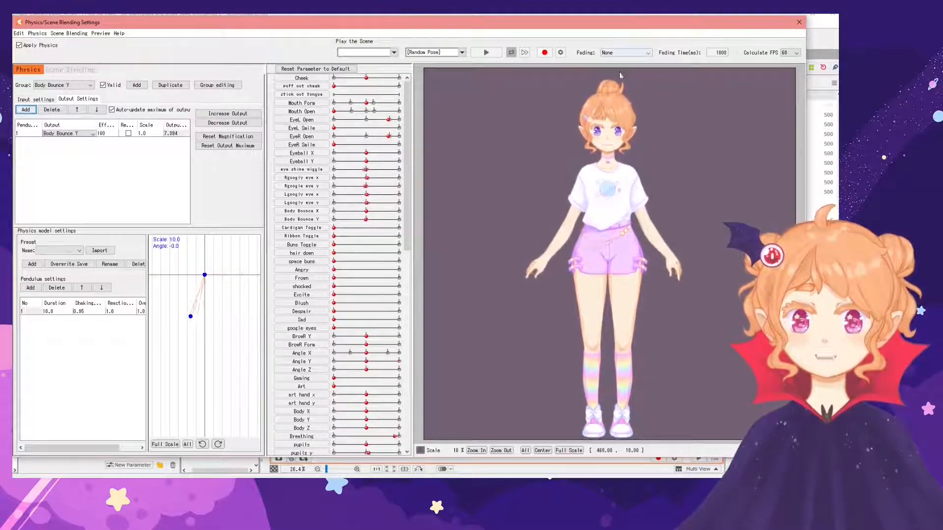
Set the scale of the Body Bounce Y output to 3
left_click(145, 134)
left_click(144, 134)
type("3")
key("Return")
Examine the vertical bounce in the model preview, both close up and from farther away
scroll(614, 115, "up", 3)
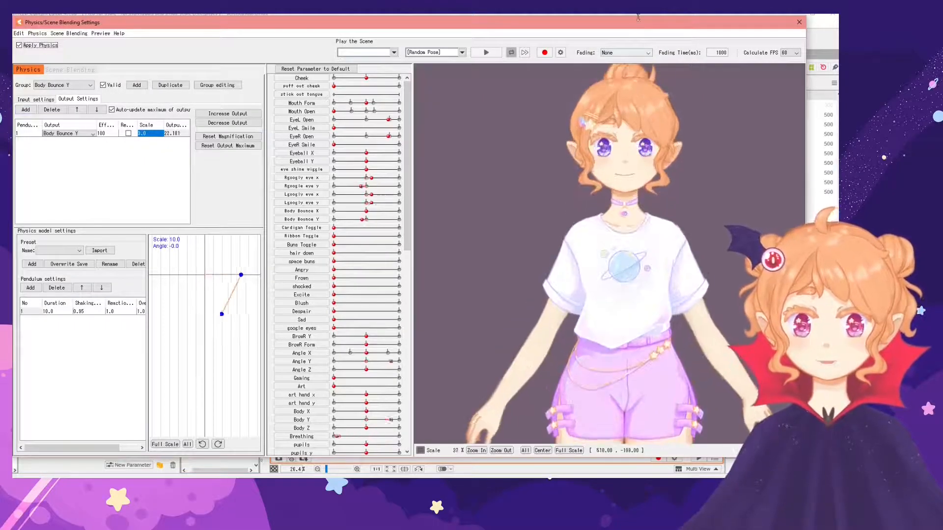
scroll(630, 123, "down", 2)
scroll(610, 172, "up", 2)
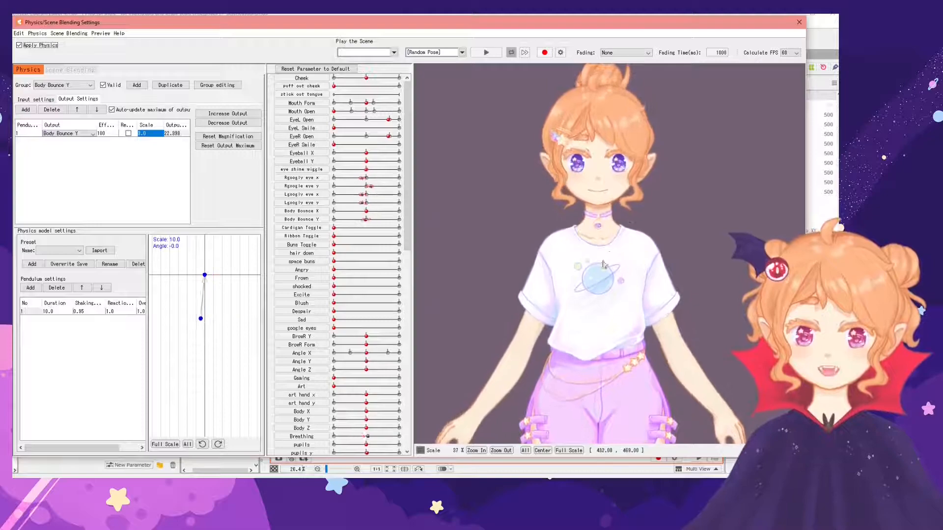
scroll(588, 432, "down", 1)
scroll(366, 398, "down", 1)
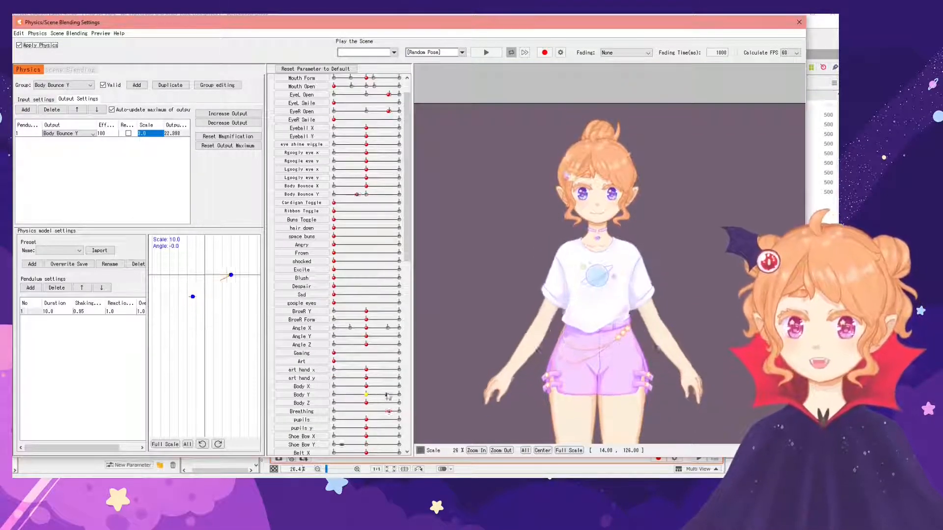
scroll(599, 289, "up", 1)
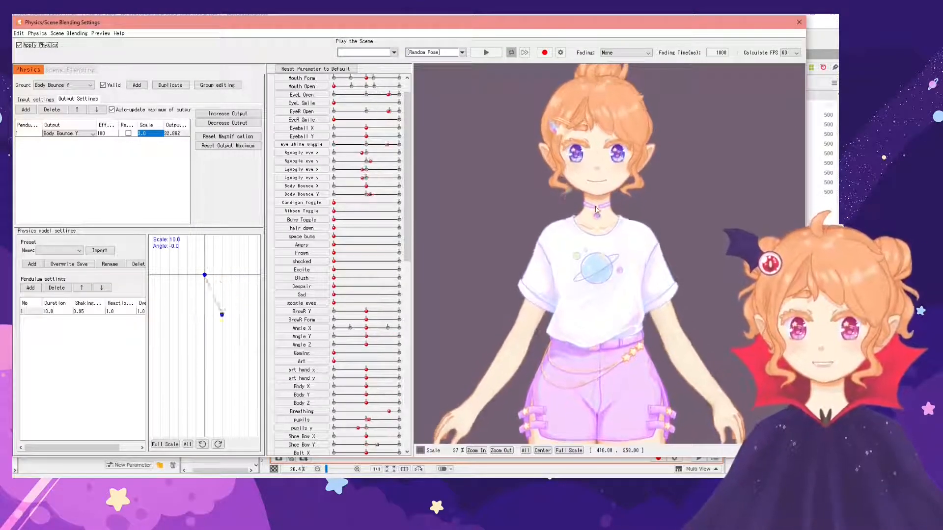
scroll(595, 243, "down", 2)
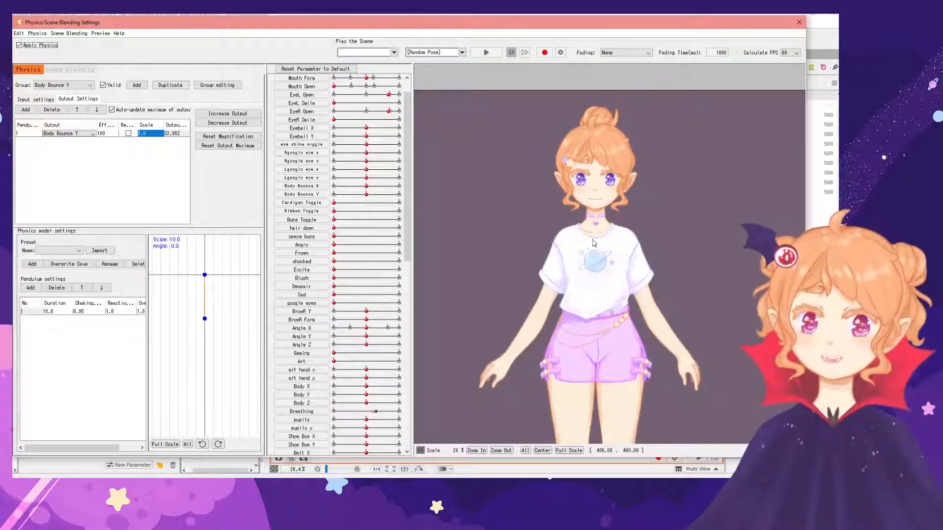
scroll(602, 192, "down", 2)
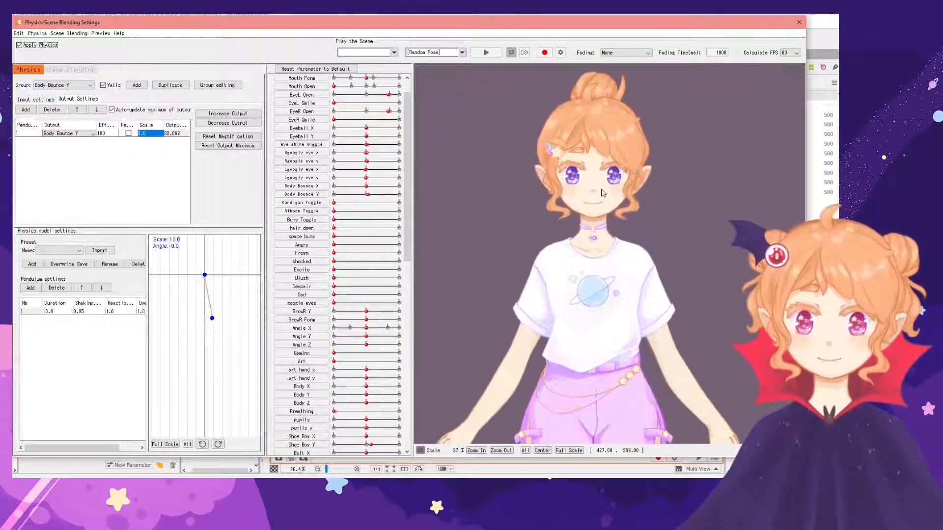
scroll(602, 193, "up", 2)
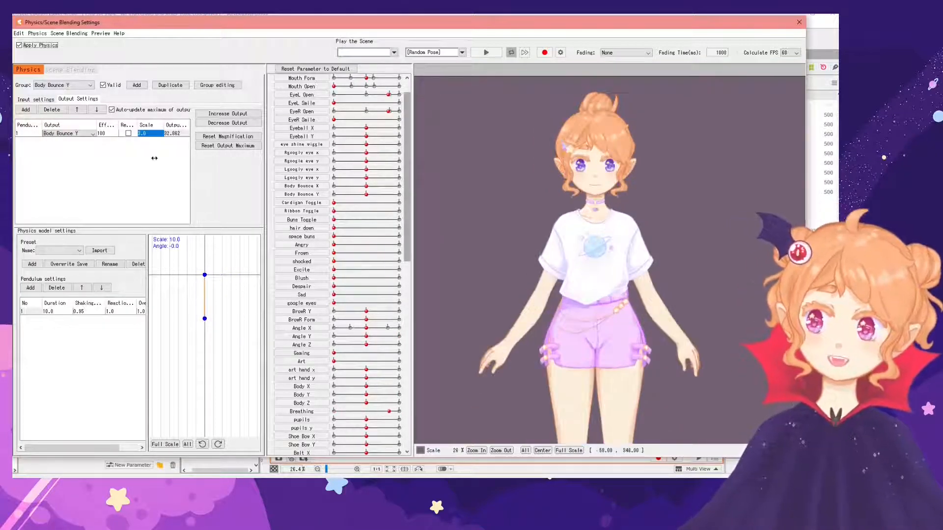
Add a physics group named Body Bounce XZ
left_click(136, 86)
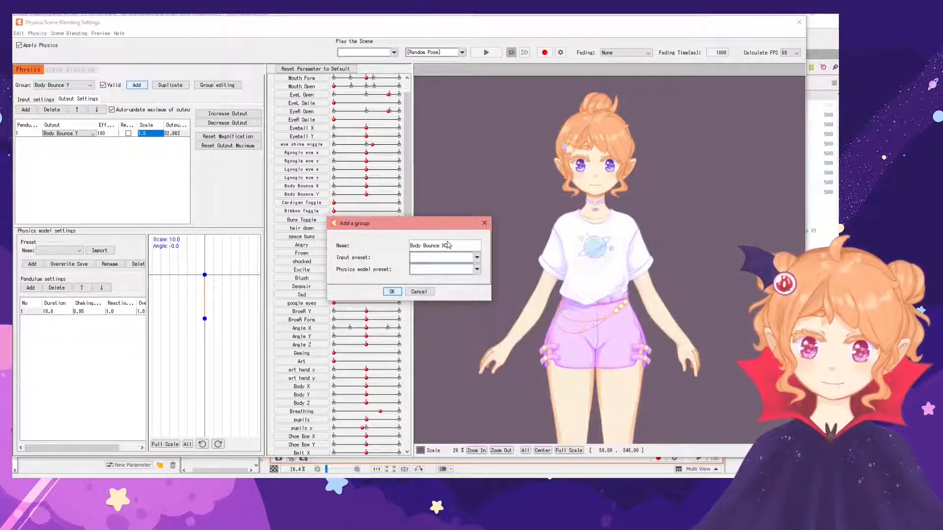
type("Body Bounce XZ")
left_click(392, 291)
Add Body Y and Body Z as input parameters of the Body Bounce XZ group
left_click(36, 99)
left_click(165, 110)
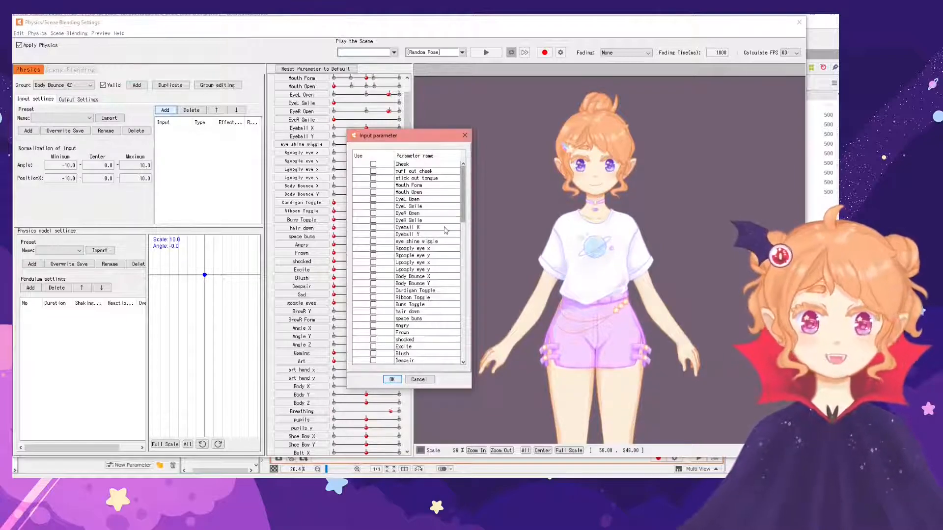
scroll(466, 262, "down", 8)
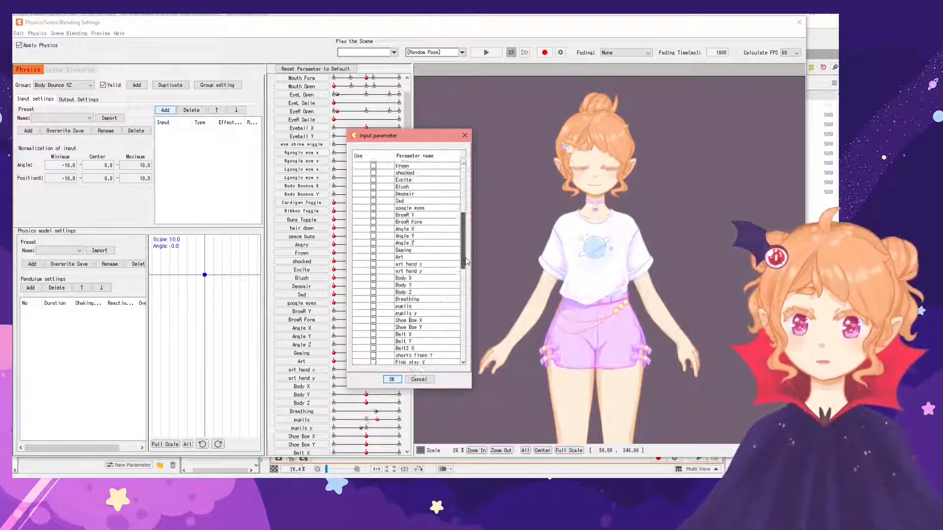
scroll(466, 262, "down", 1)
left_click(374, 267)
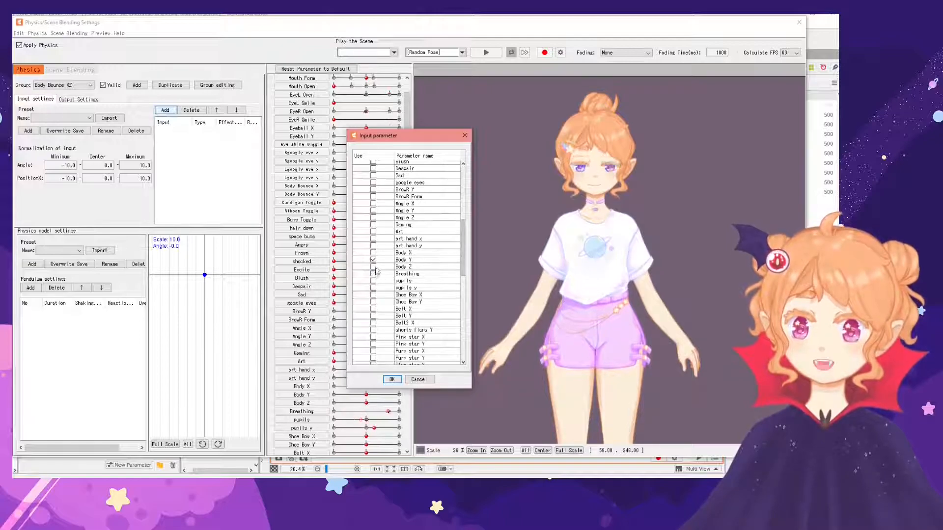
left_click(391, 379)
Set the effectiveness of both the Body Y and Body Z inputs to 100
double_click(230, 132)
type("100")
double_click(229, 138)
type("100")
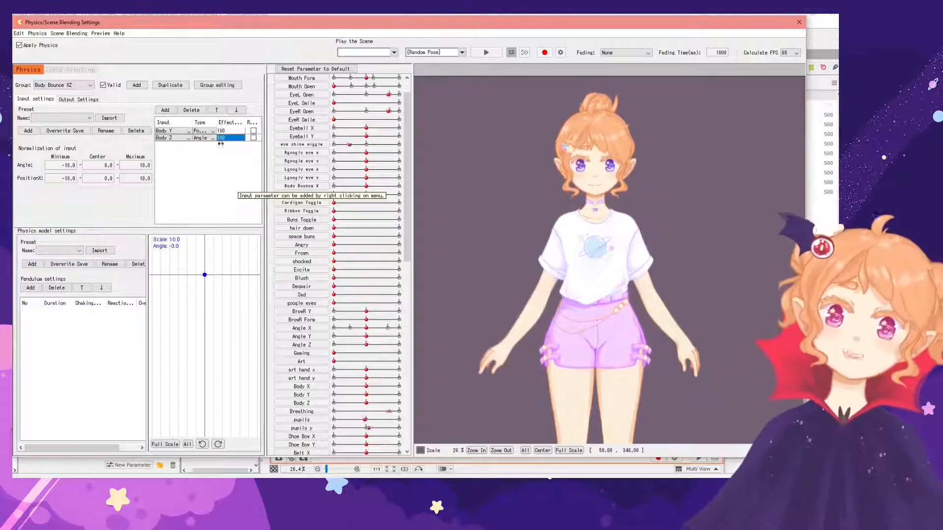
Try changing the Body Z input's type to position and accept the effectiveness reset
left_click(207, 138)
left_click(205, 145)
left_click(222, 137)
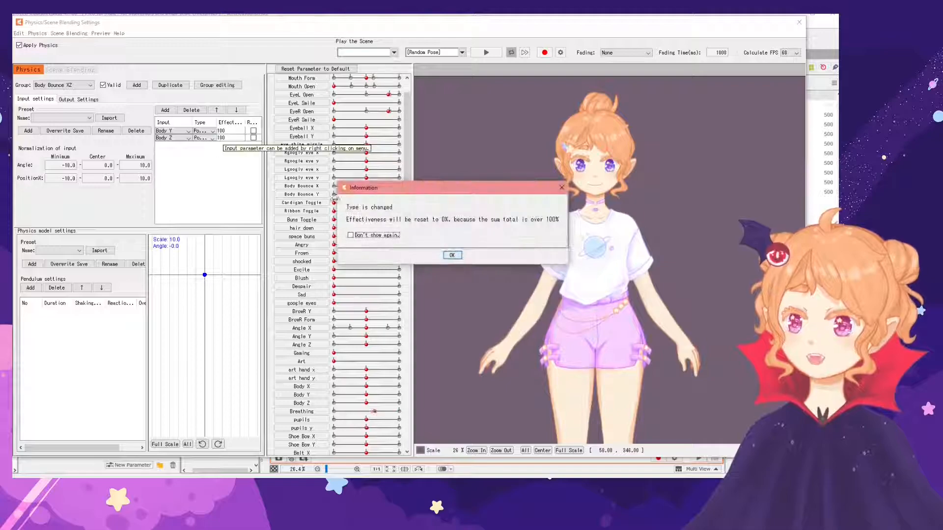
left_click_drag(215, 176, 205, 156)
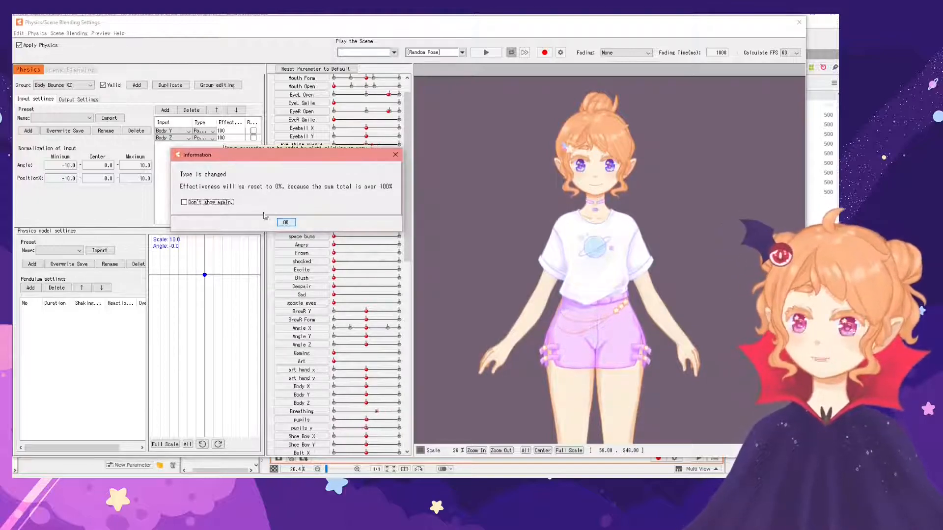
left_click(286, 223)
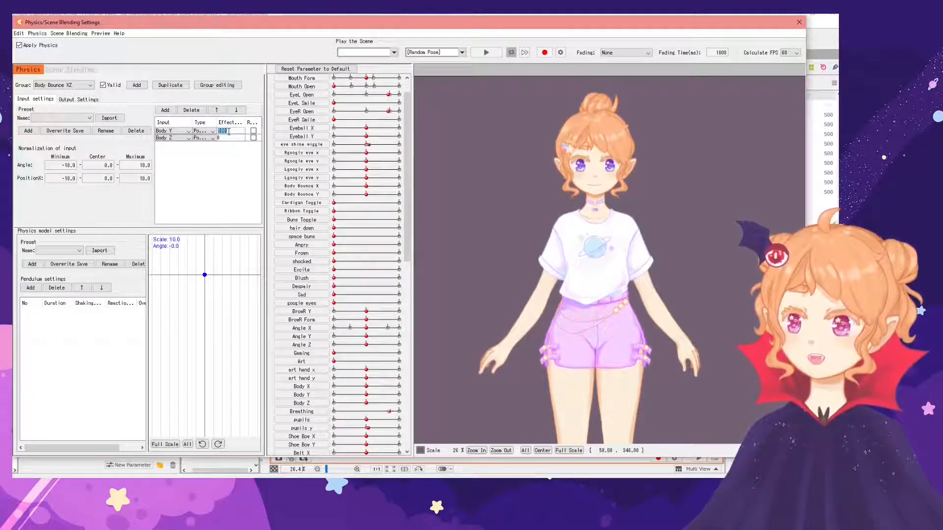
Set the effectiveness of the Body Y and Body Z inputs to 50 each
type("50")
left_click(226, 138)
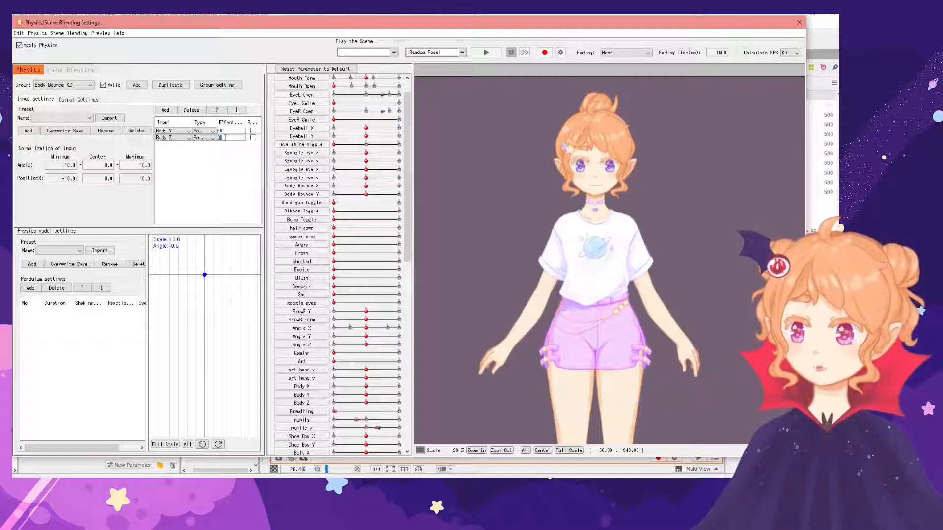
type("50")
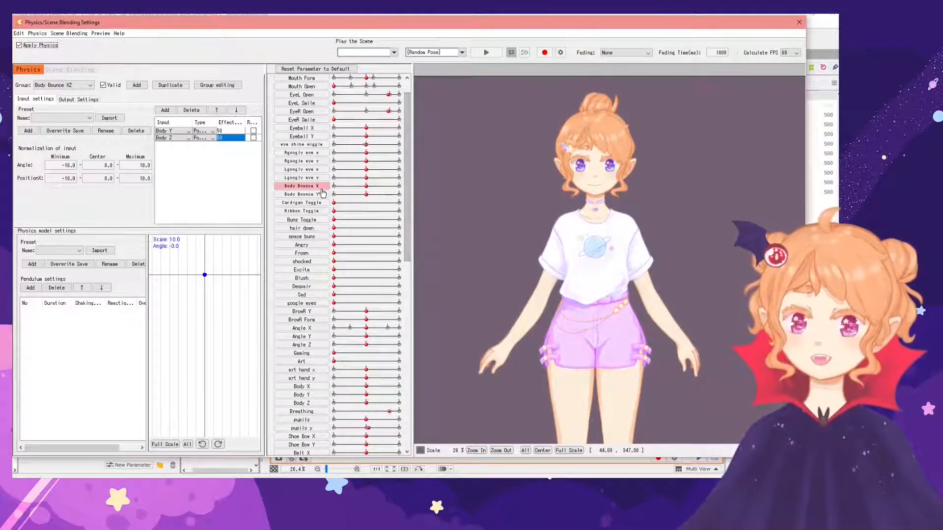
Return the Body Z input's type to Angle and set both inputs' effectiveness back to 100
left_click(203, 139)
left_click(206, 148)
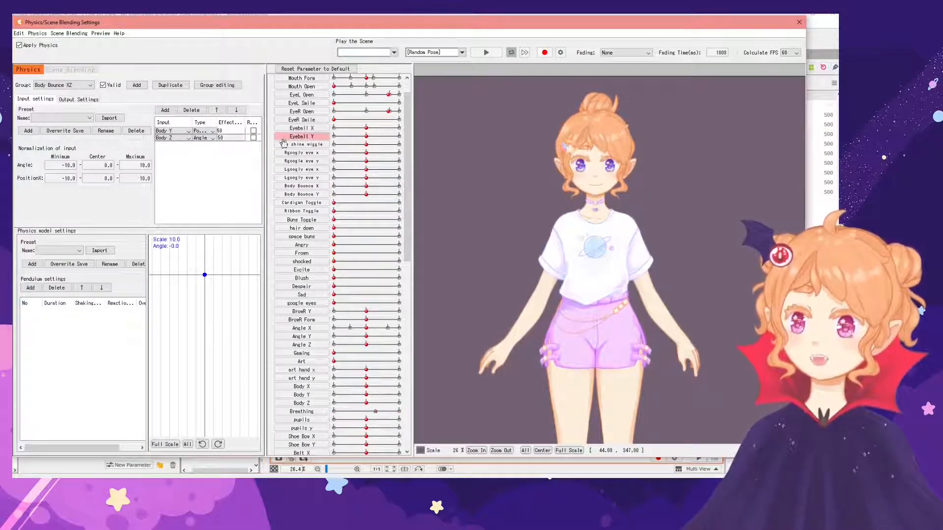
left_click(227, 133)
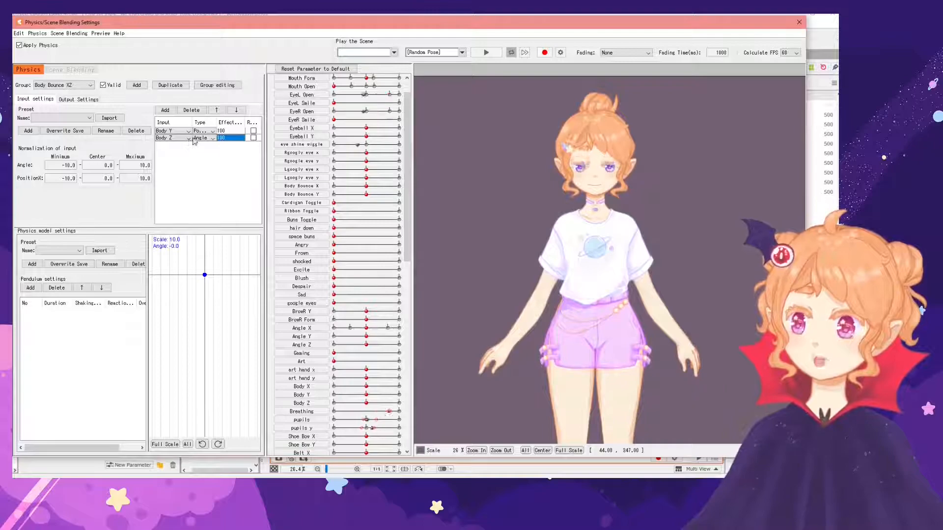
Add a pendulum to the Body Bounce XZ group and add Body Bounce X as its output with a scale of 3
left_click(68, 99)
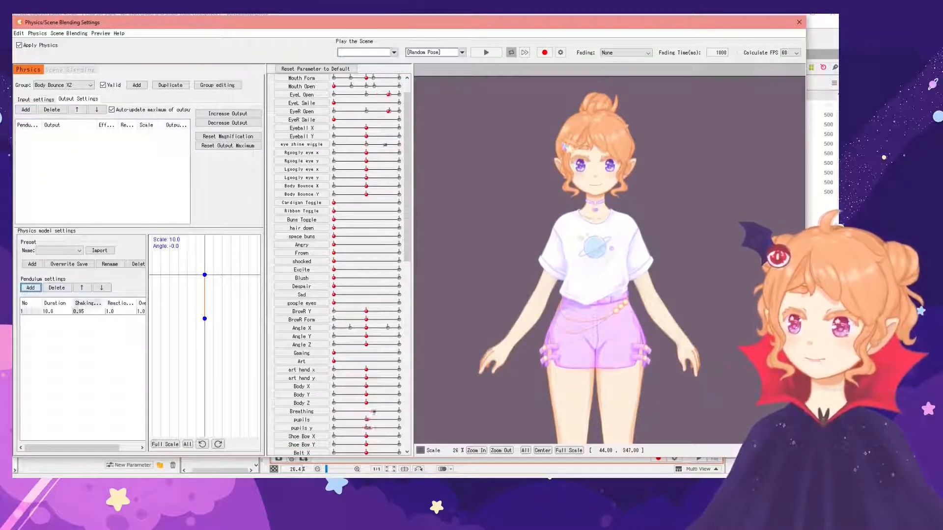
left_click(26, 110)
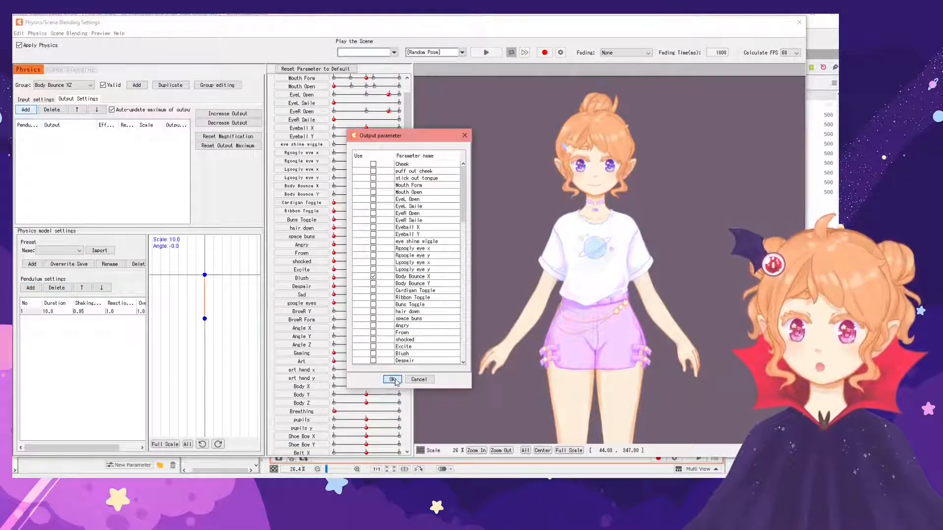
left_click(393, 379)
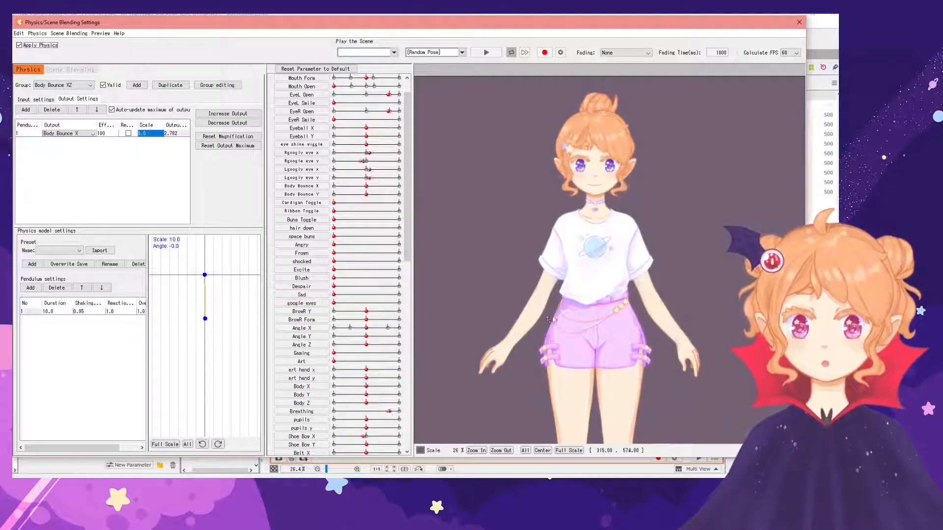
Review the input parameters of the Body Bounce XZ group and return to its output settings
left_click(46, 100)
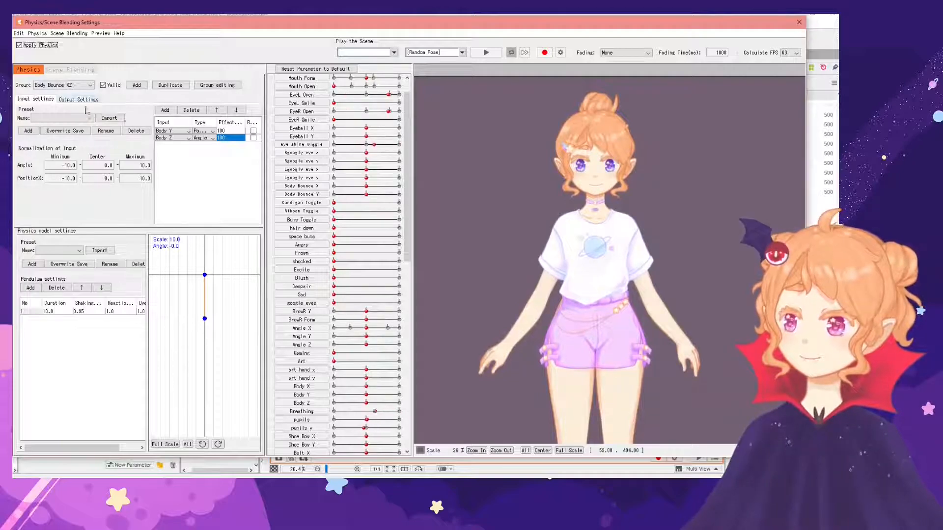
left_click(186, 131)
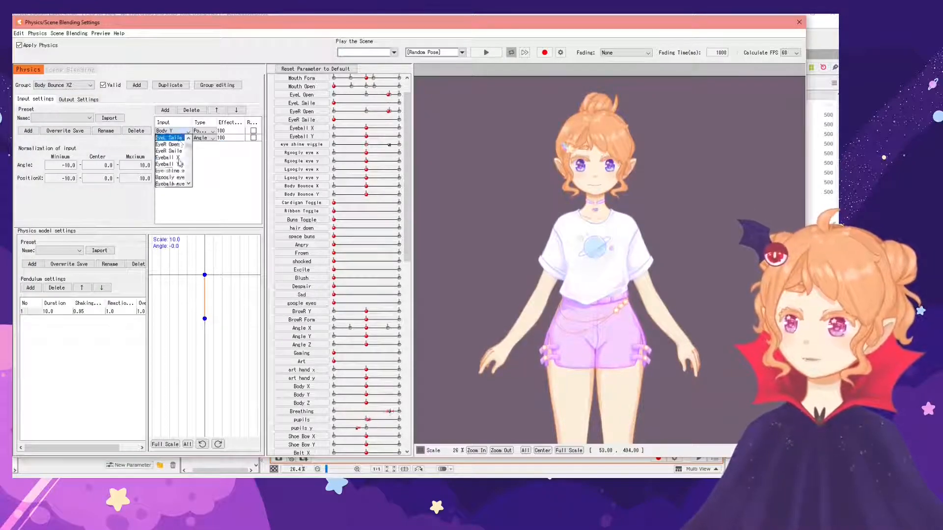
left_click(79, 99)
Test the sideways bounce by moving the model in the preview and set the Body Bounce X output scale to 3
left_click_drag(636, 318, 599, 144)
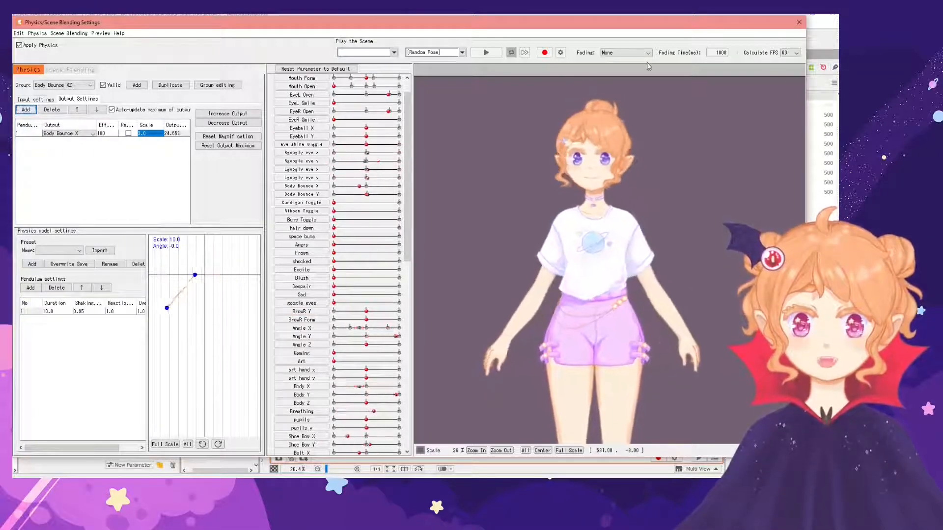
scroll(648, 291, "down", 2)
scroll(647, 290, "up", 1)
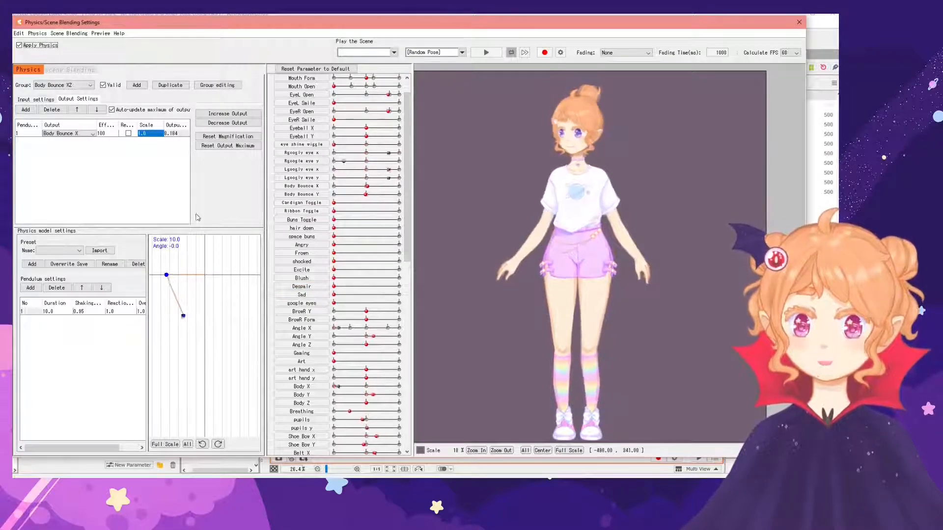
left_click(149, 138)
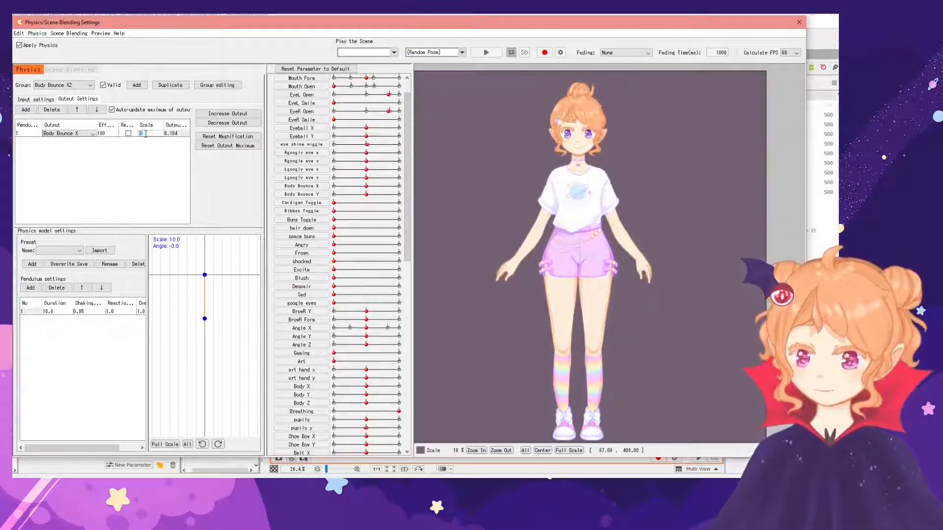
Adjust the pendulum's shaking influence in the Body Bounce Y group and test the bounce on the model
left_click(52, 87)
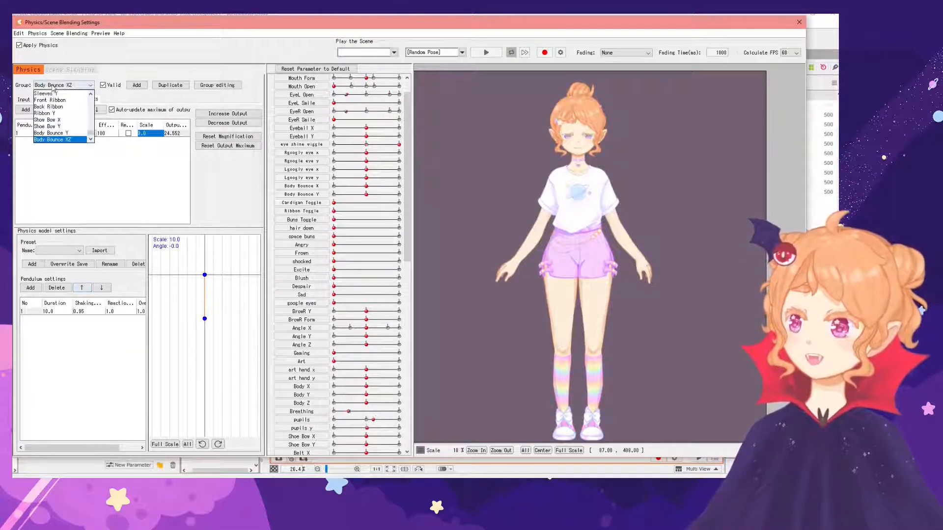
left_click(58, 133)
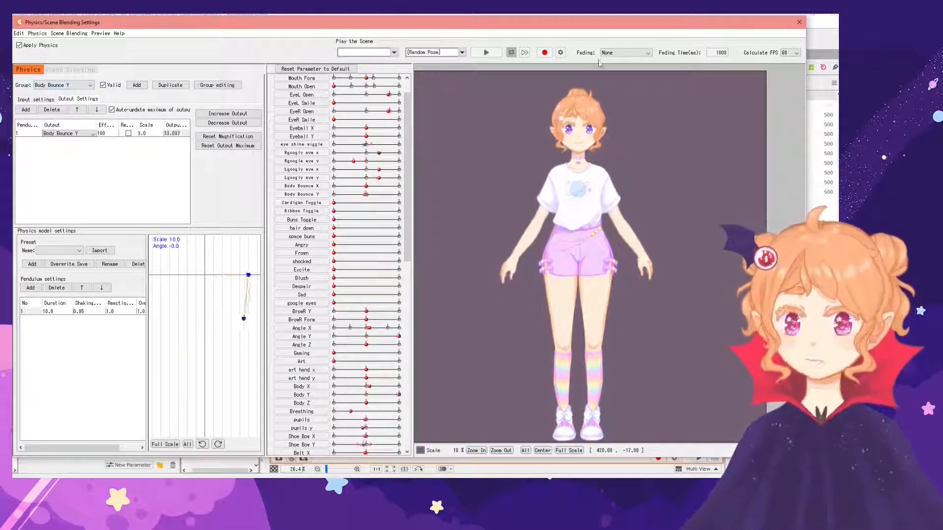
scroll(582, 148, "up", 2)
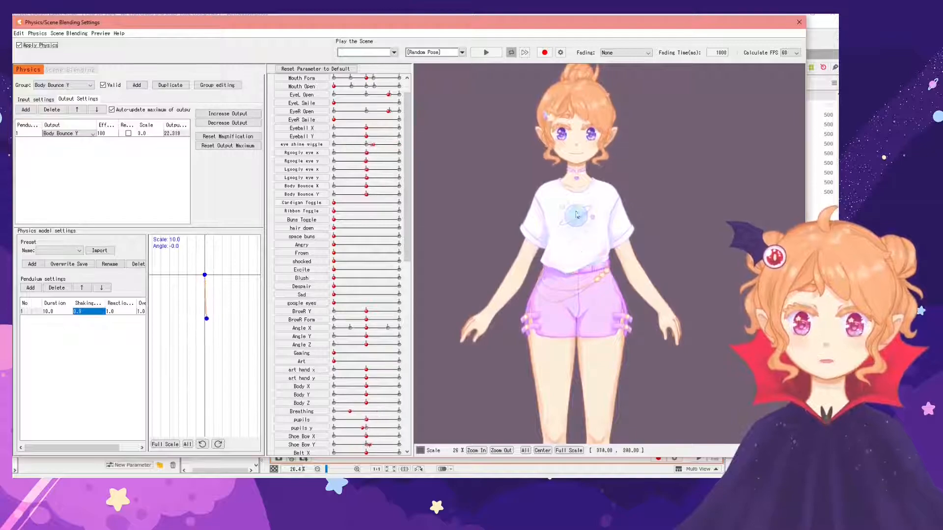
scroll(576, 233, "down", 1)
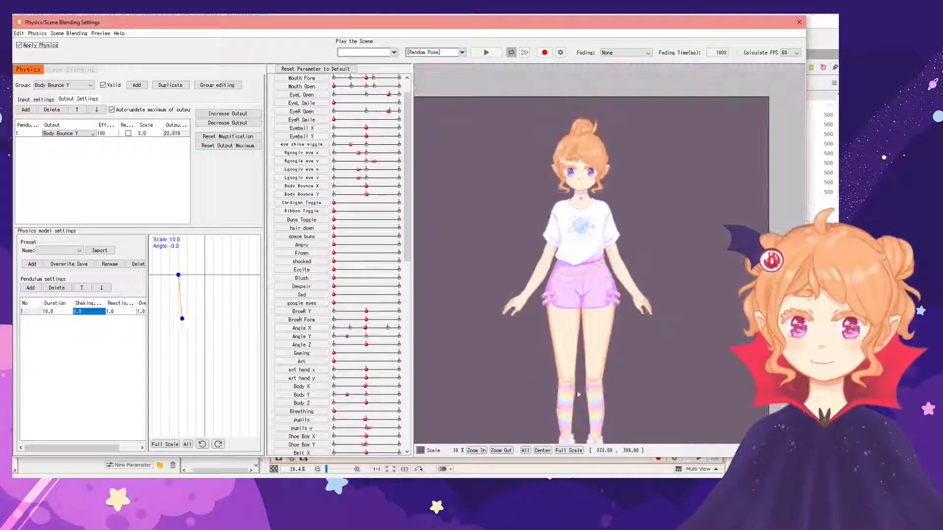
scroll(644, 87, "up", 2)
scroll(489, 240, "up", 2)
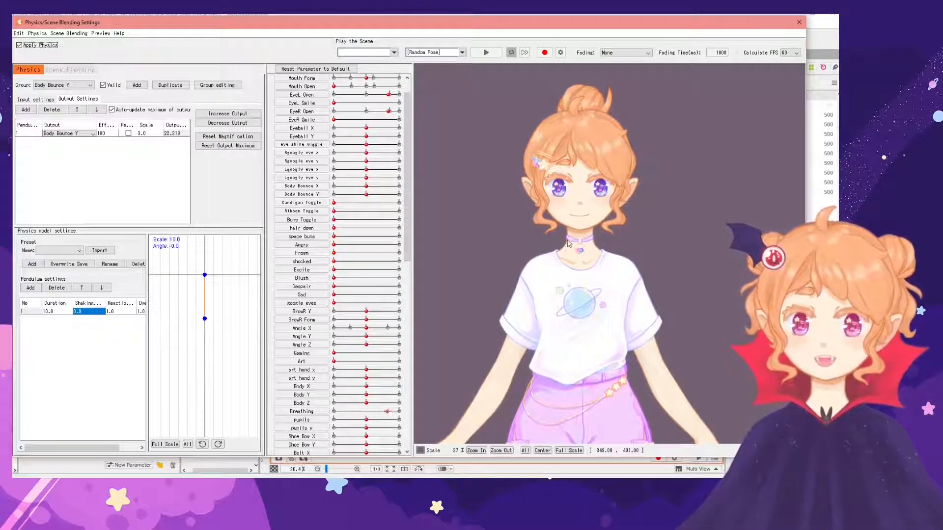
left_click_drag(569, 243, 594, 129)
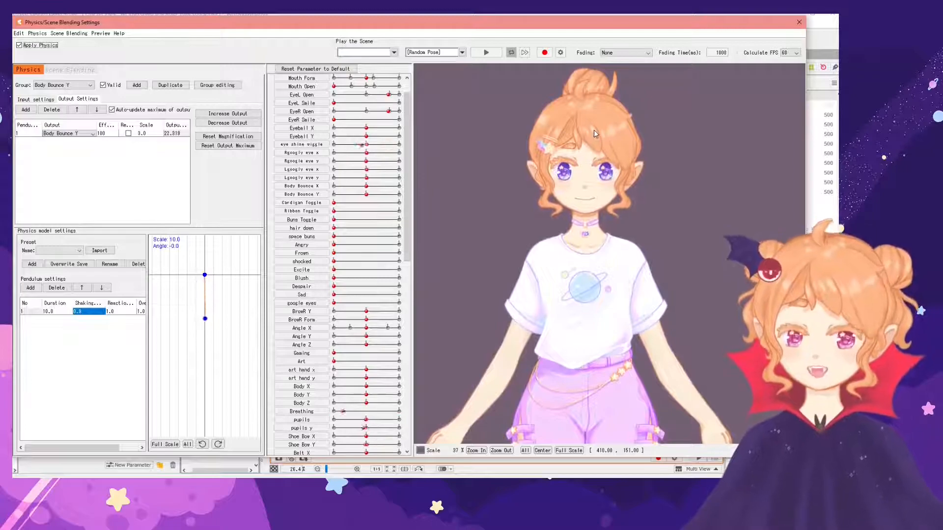